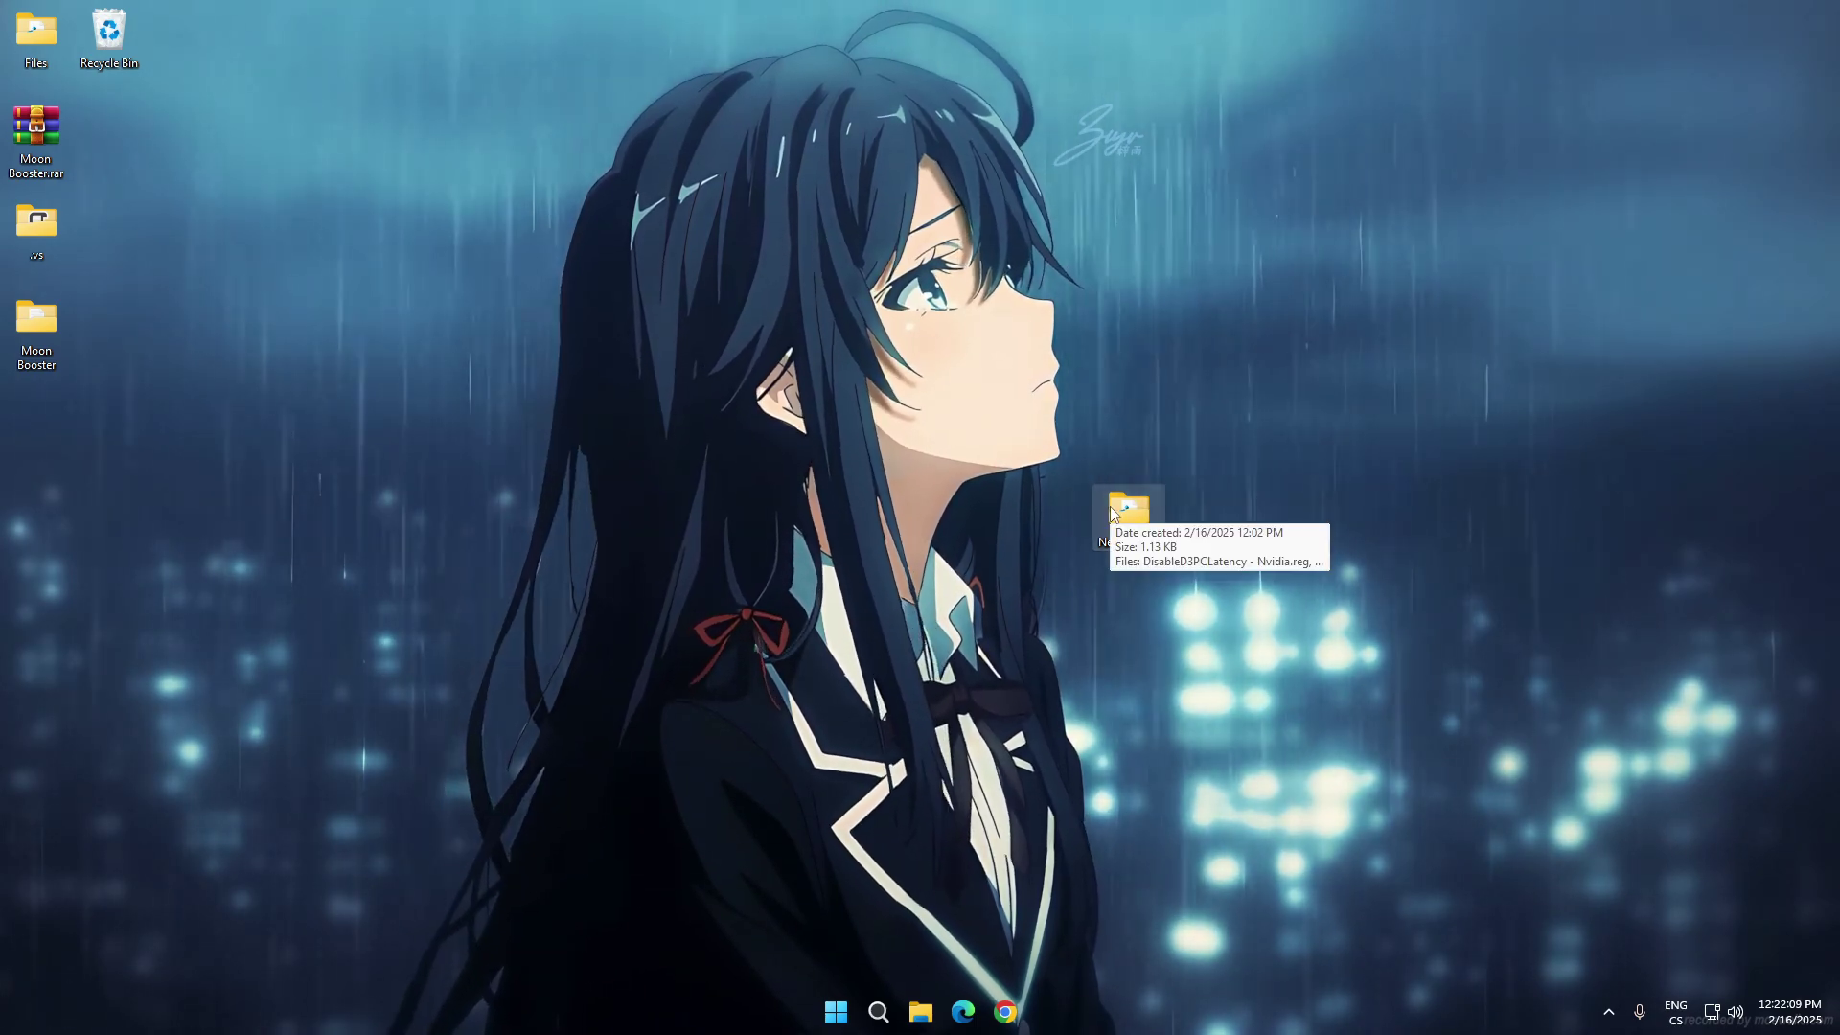
Open the NewDwords folder from the desktop and move its window down and to the right.
double_click(1129, 517)
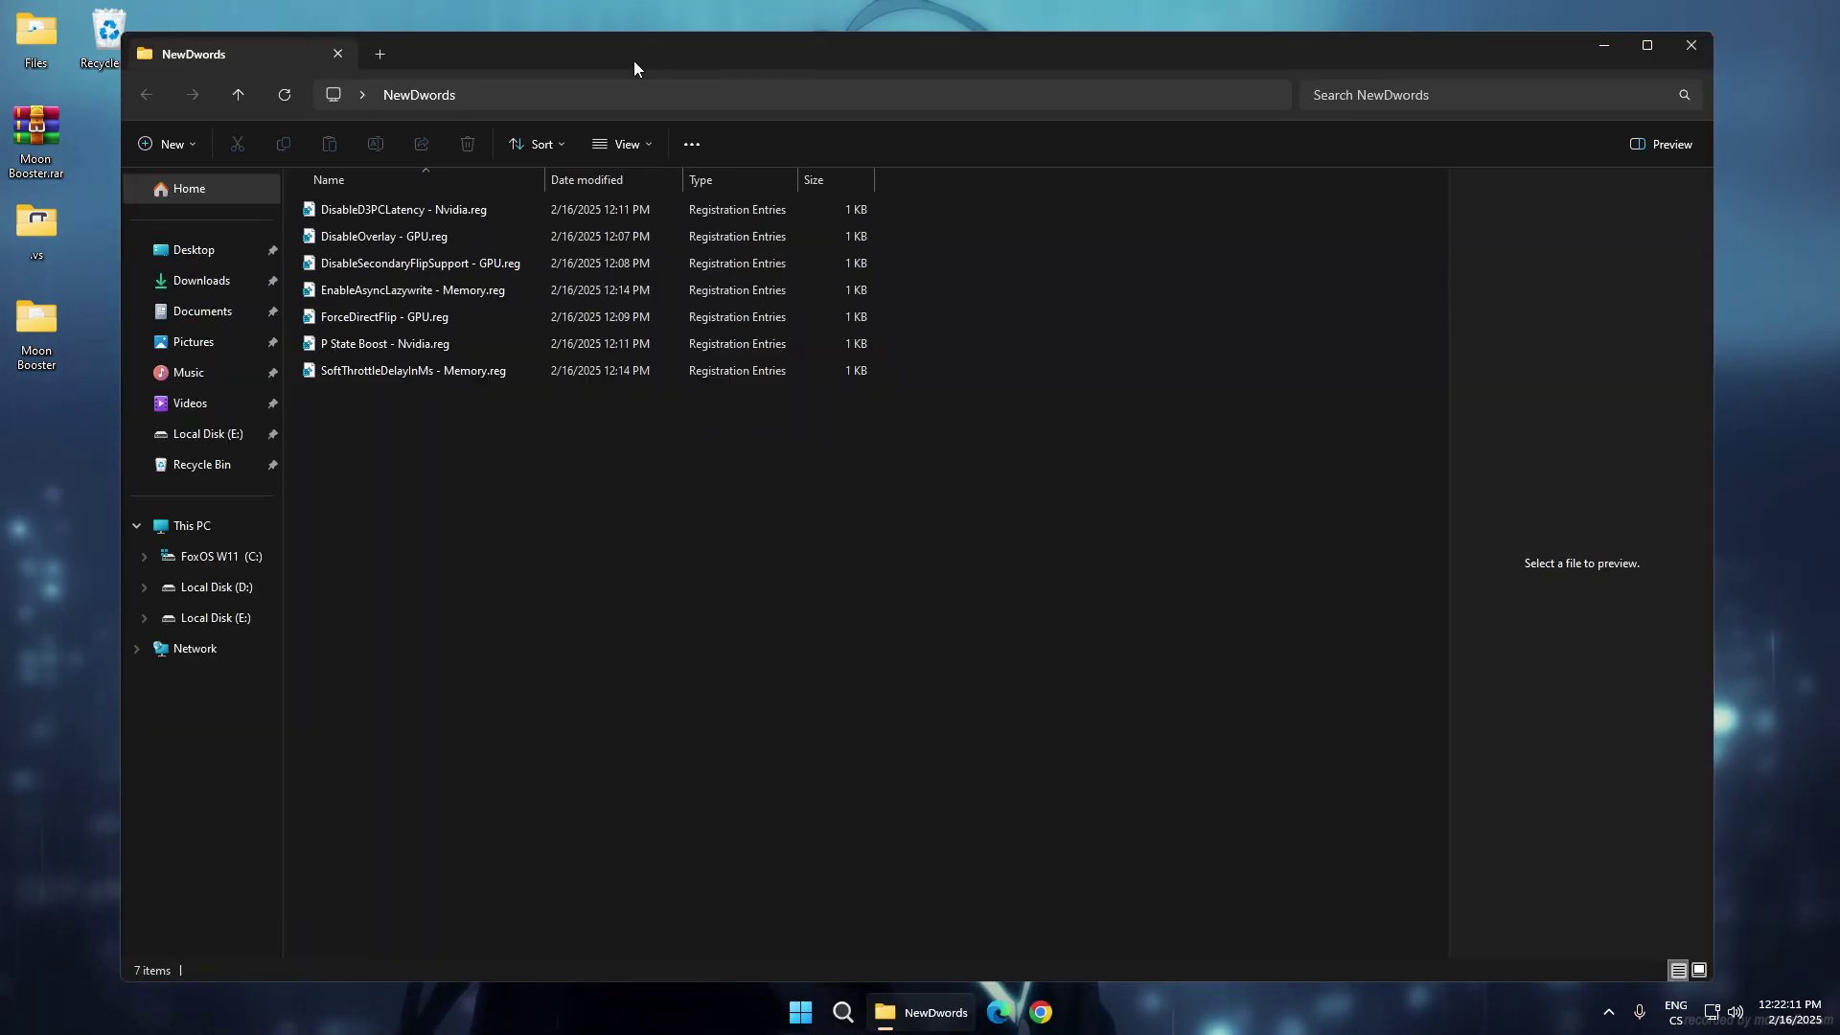
drag(634, 61, 923, 79)
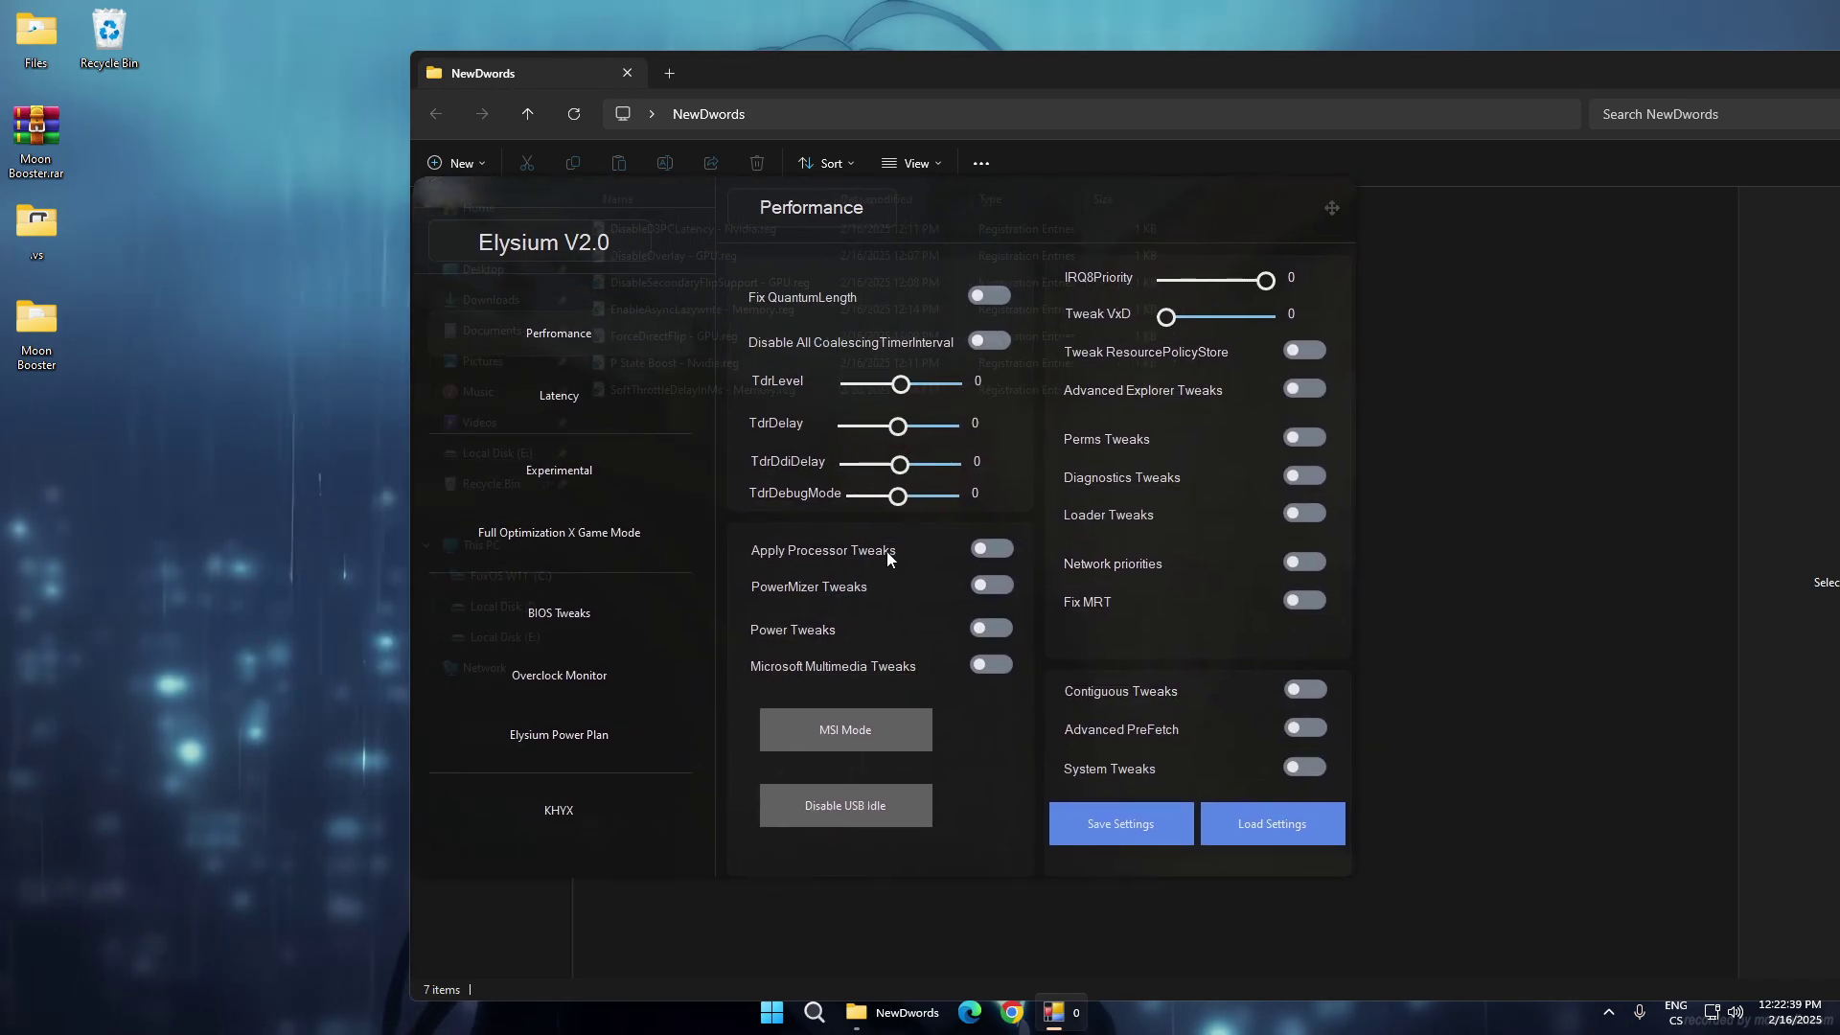
Set TdrLevel to 10 and IRQ8Priority to 1, and enable Fix QuantumLength and Disable All CoalescingTimerInterval.
drag(852, 381, 938, 386)
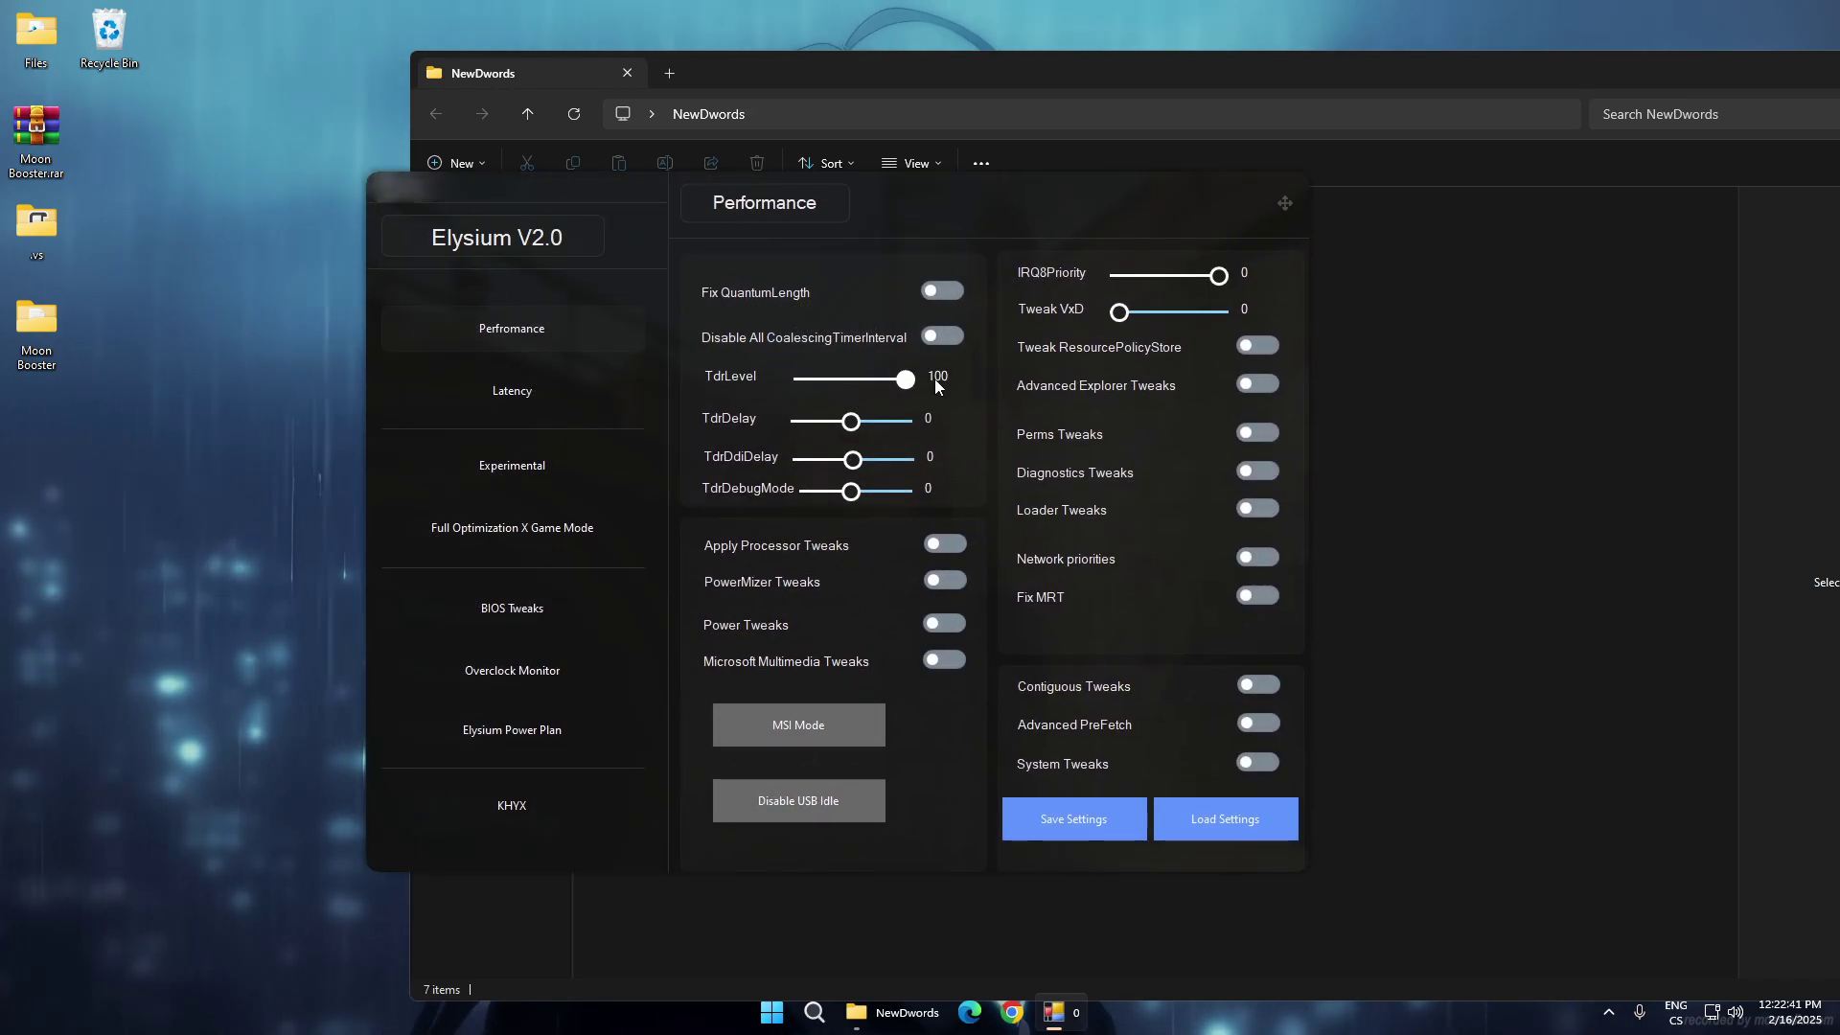
drag(826, 391, 803, 385)
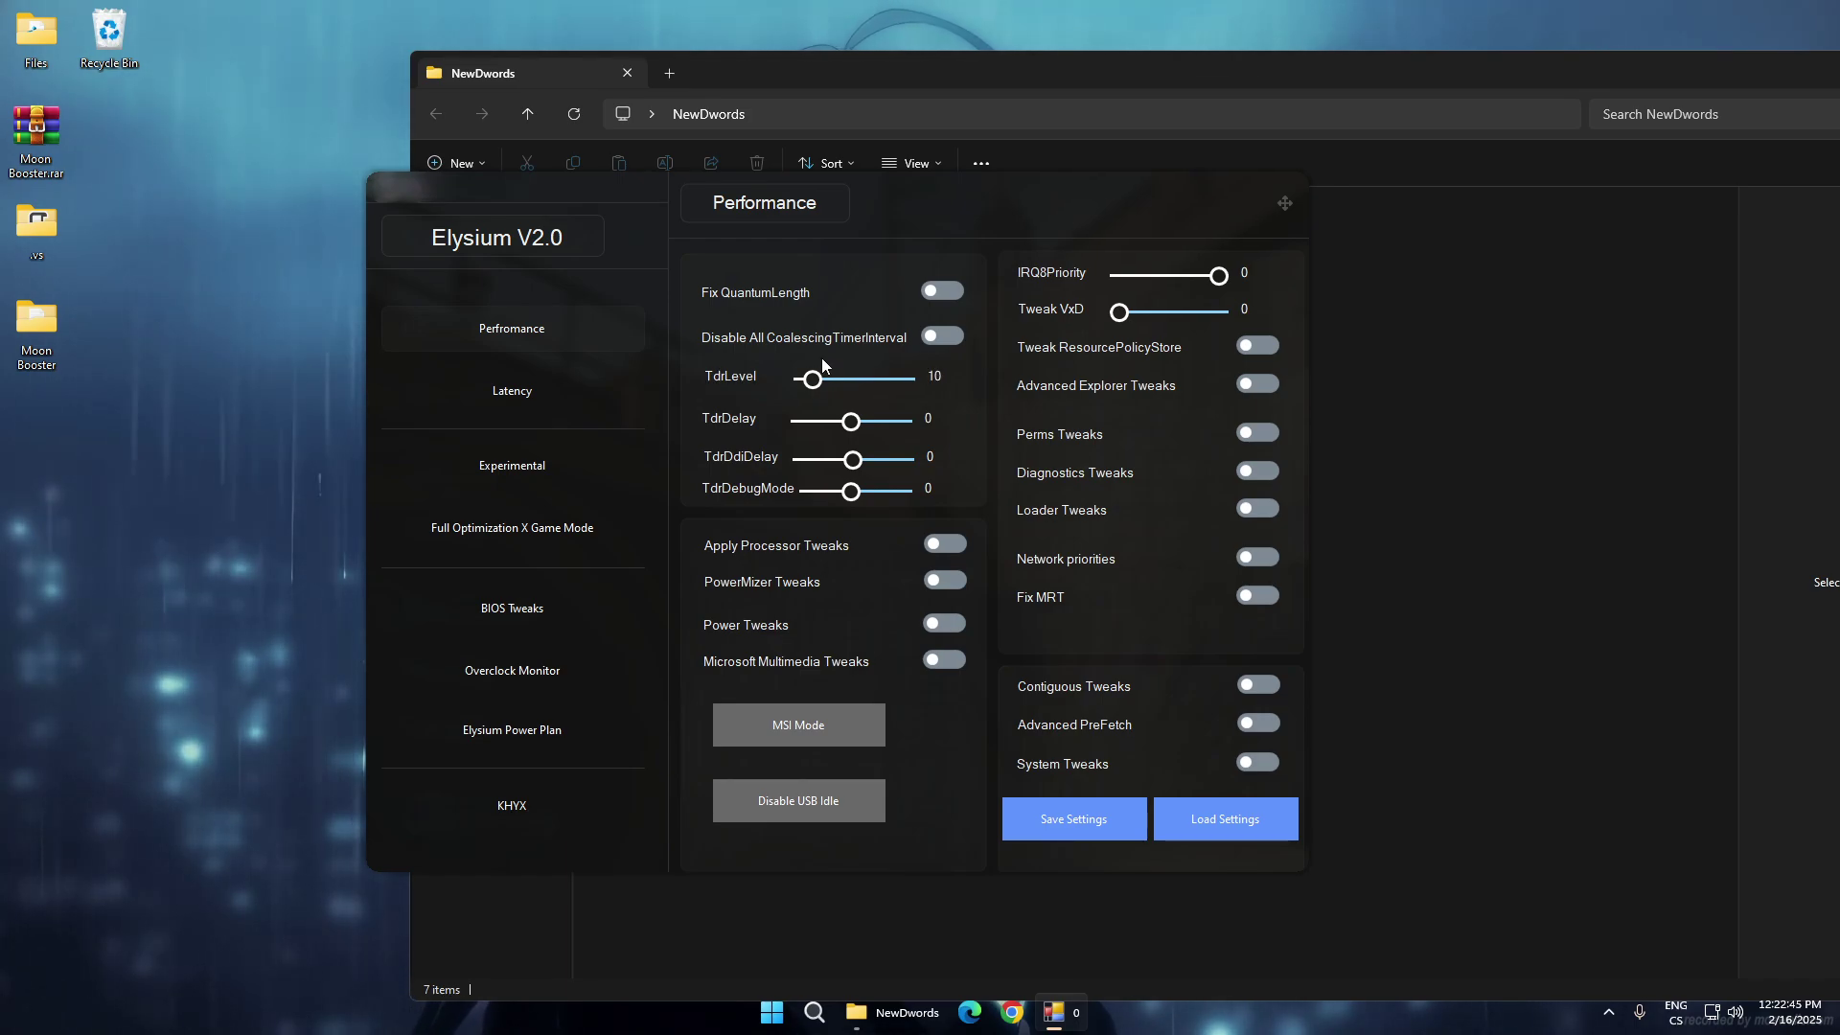
click(943, 290)
click(943, 336)
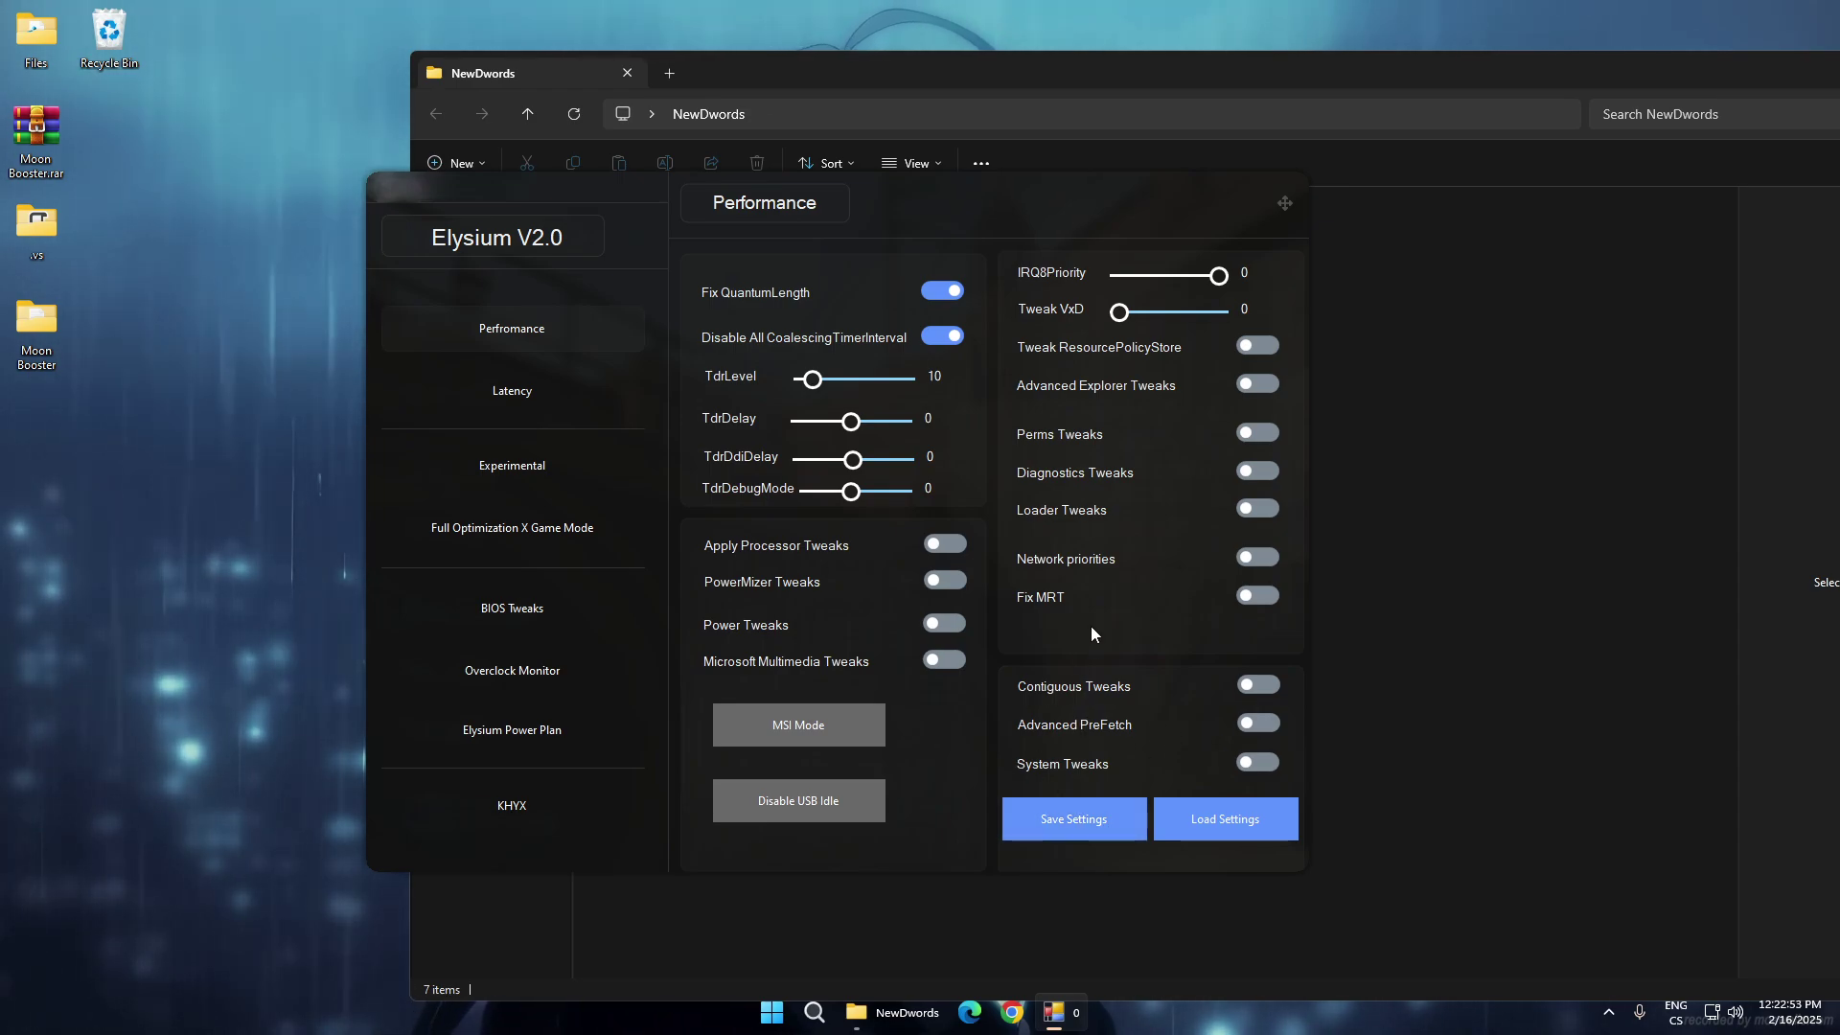
drag(1218, 276, 1145, 273)
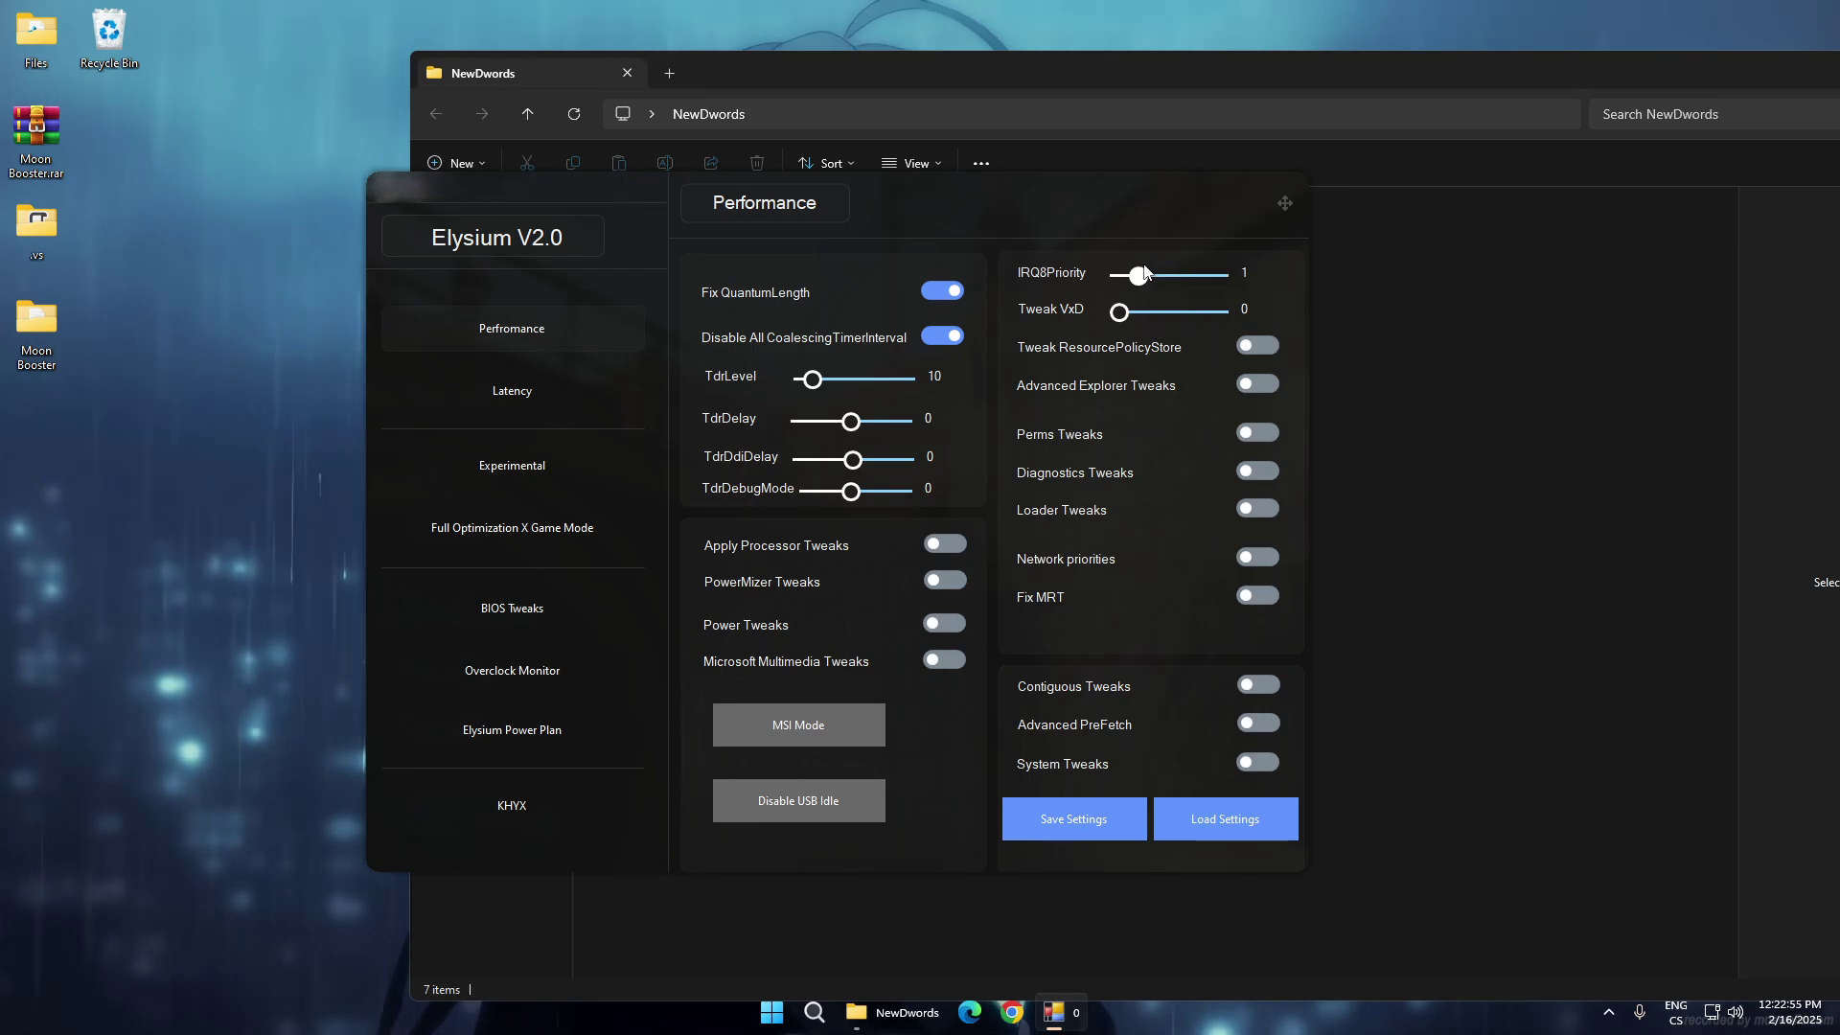
click(526, 382)
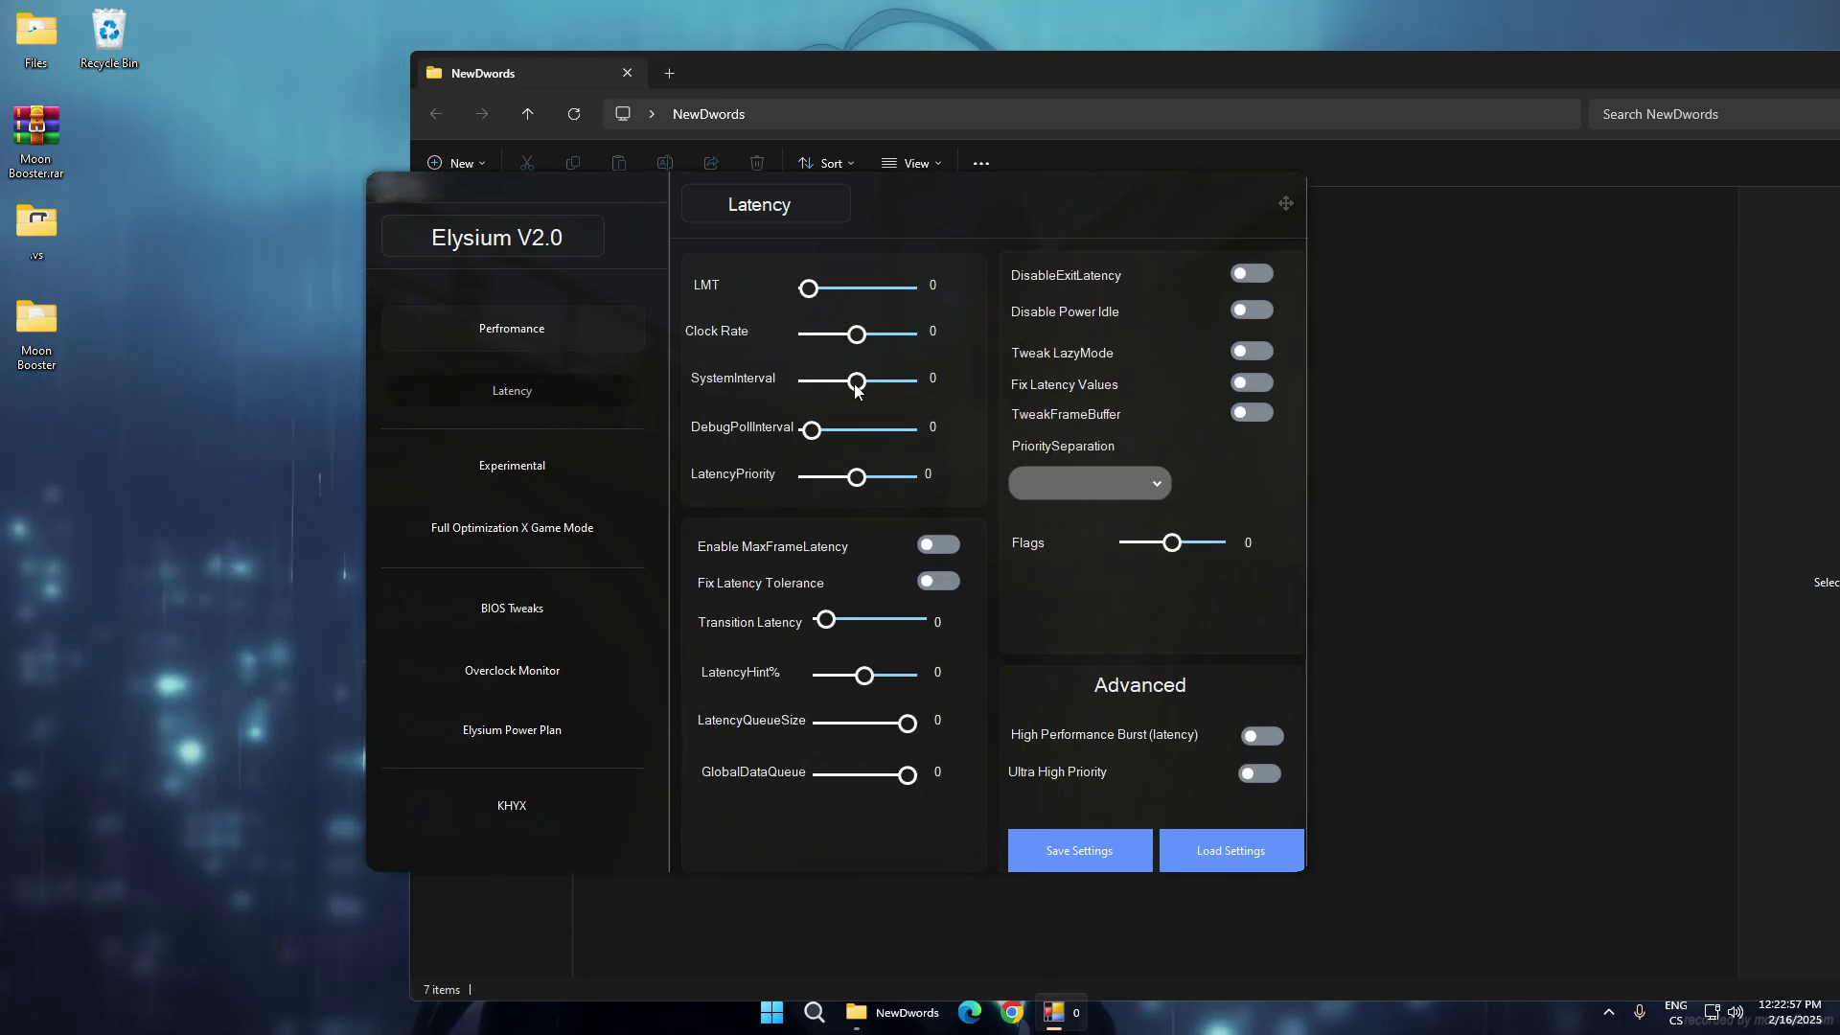
Choose Lowest Latency for PrioritySeparation on the Latency page, then move to Experimental.
click(1095, 483)
click(1059, 515)
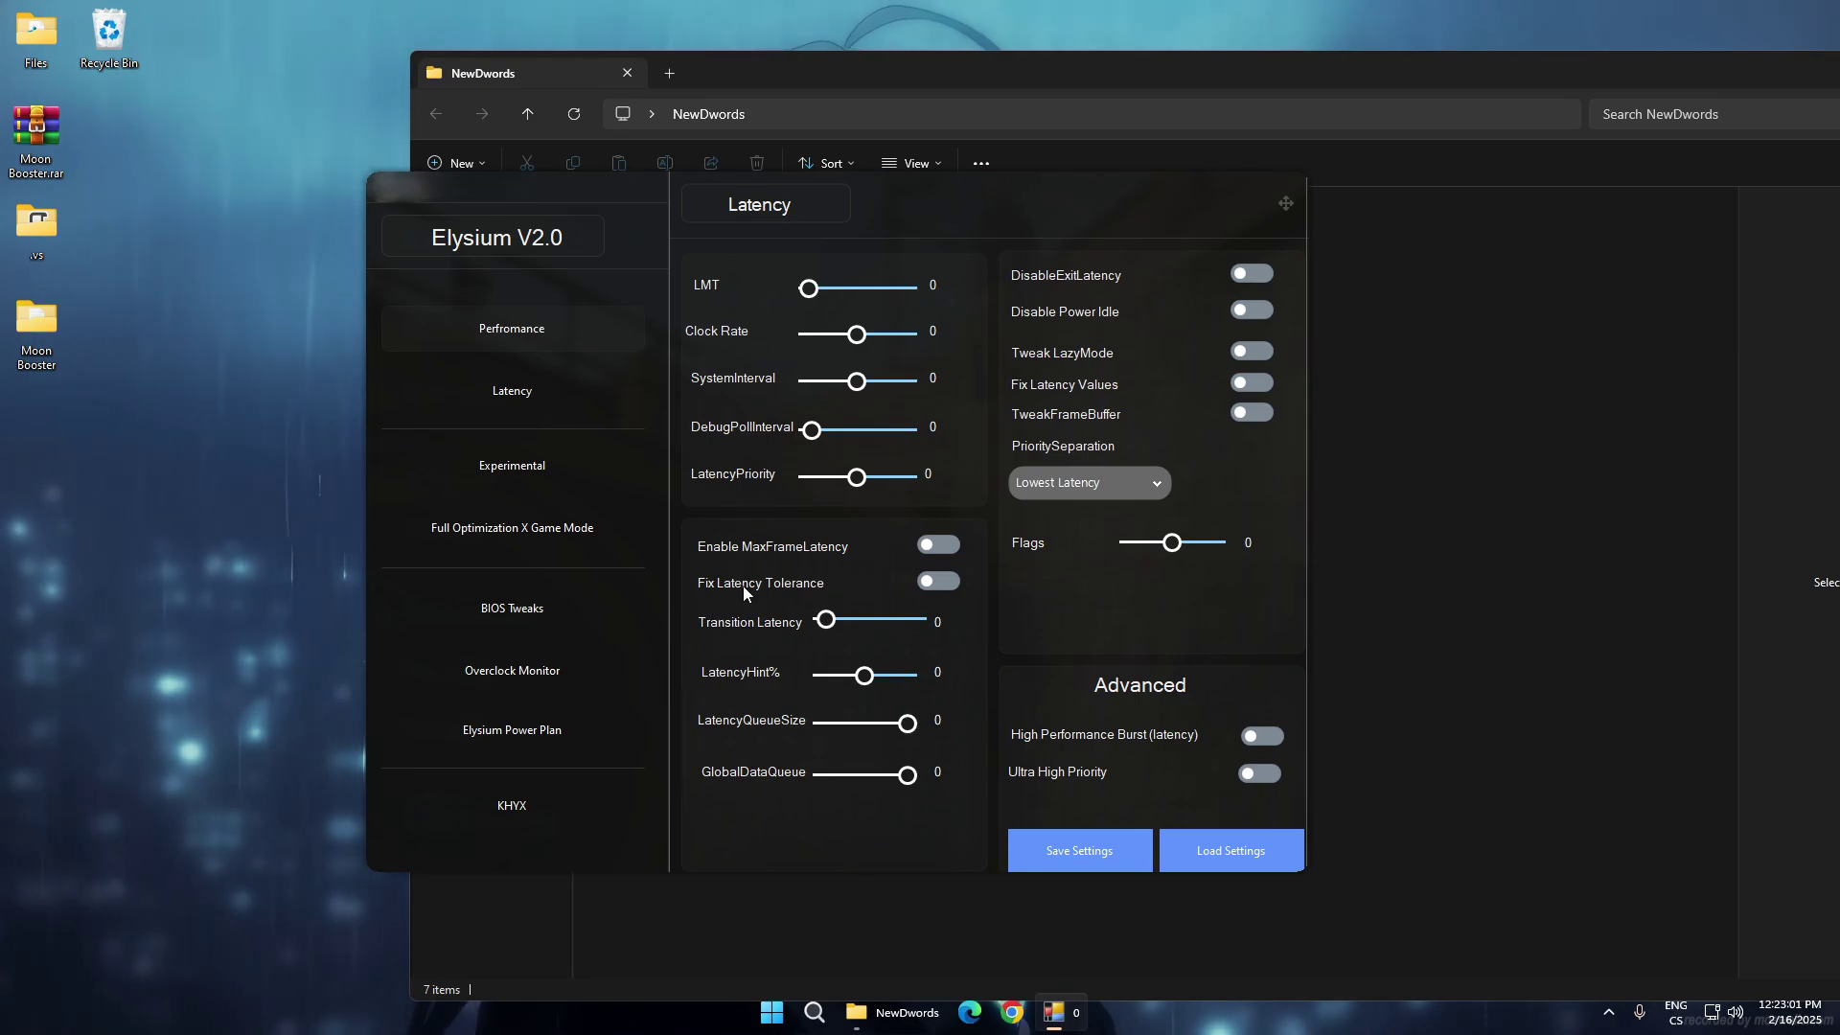
click(531, 473)
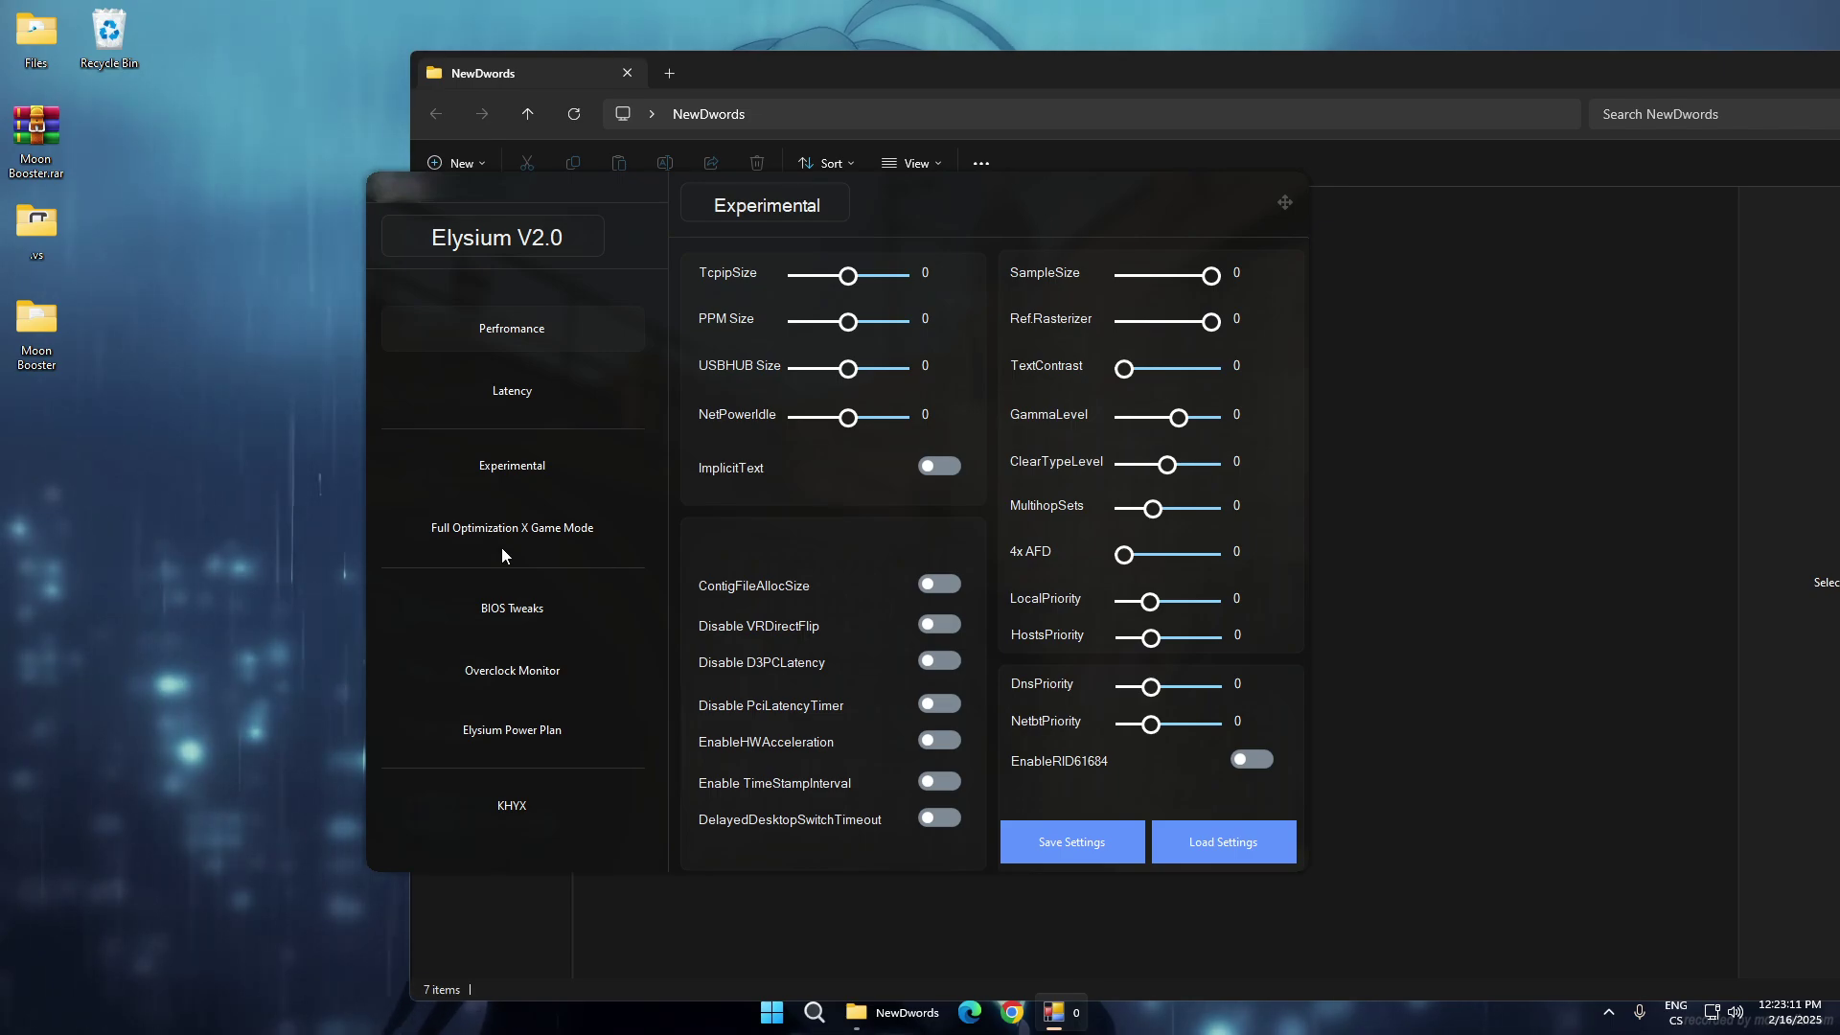
Switch the tuner to its Full Optimization X Game Mode page.
click(518, 529)
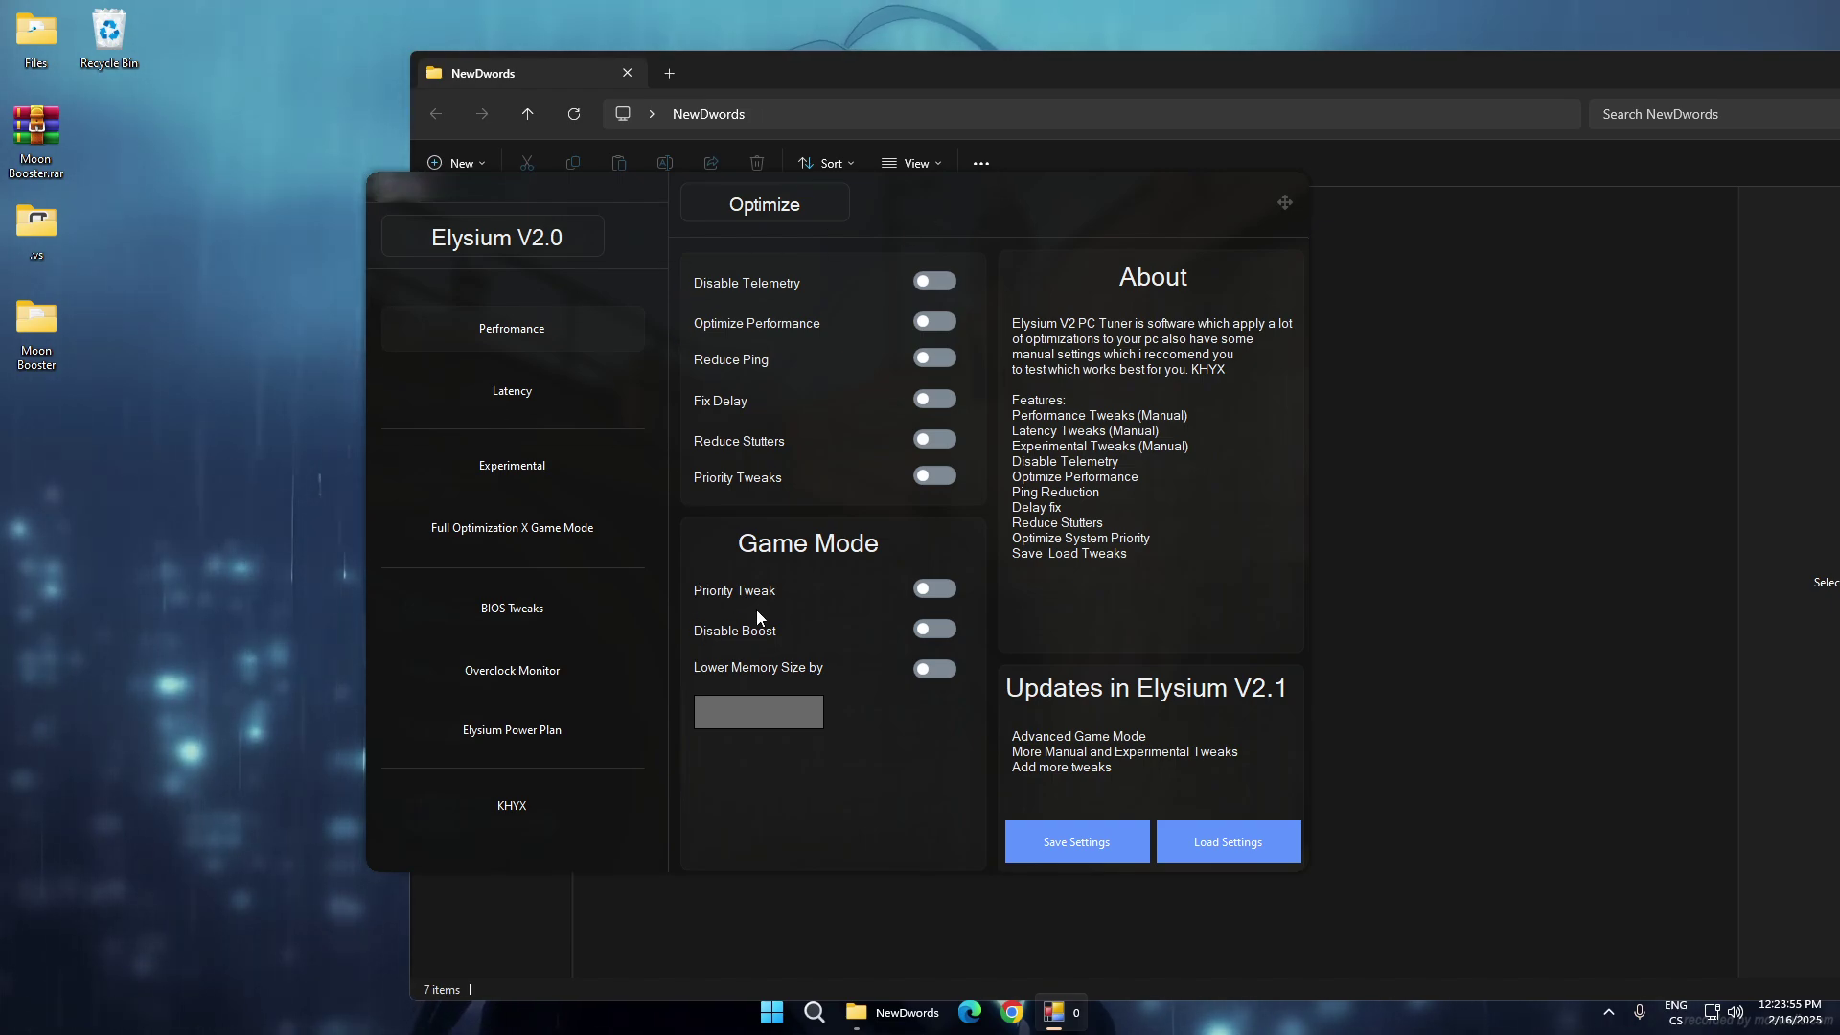
Return the tuner to Performance and select DisableD3PCLatency - Nvidia.reg in NewDwords.
click(521, 326)
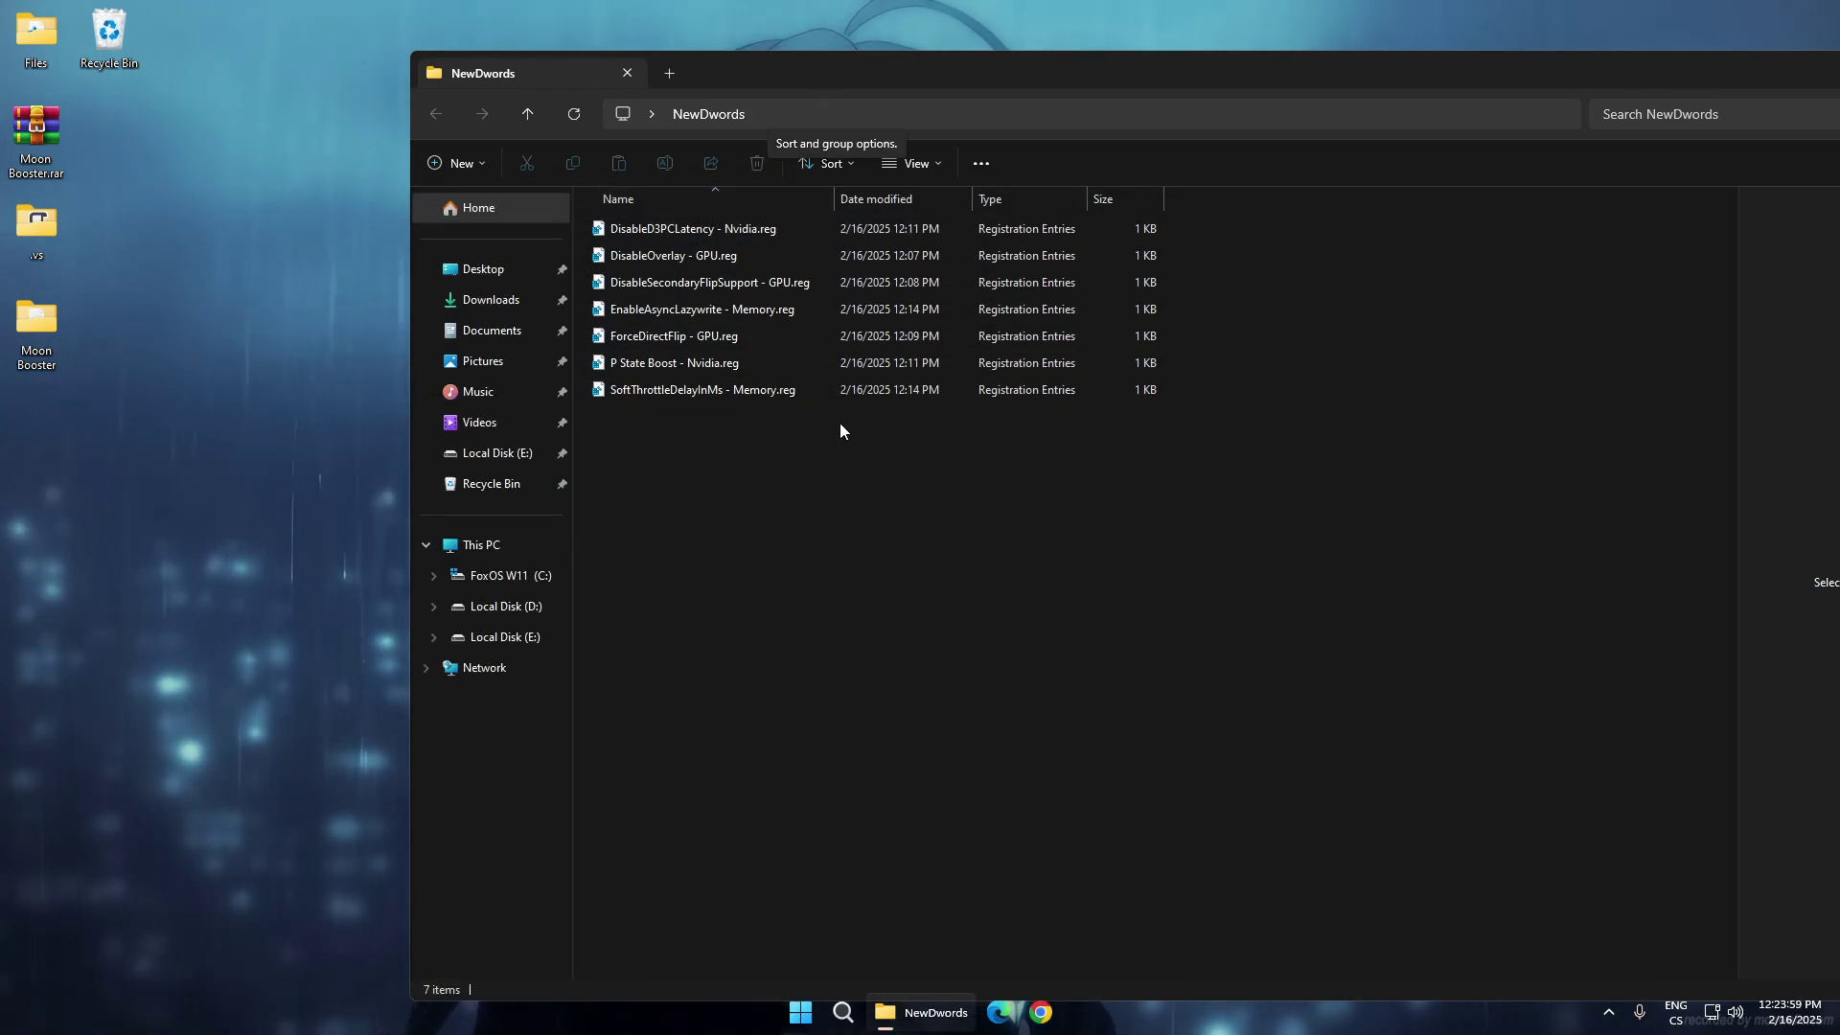
click(719, 230)
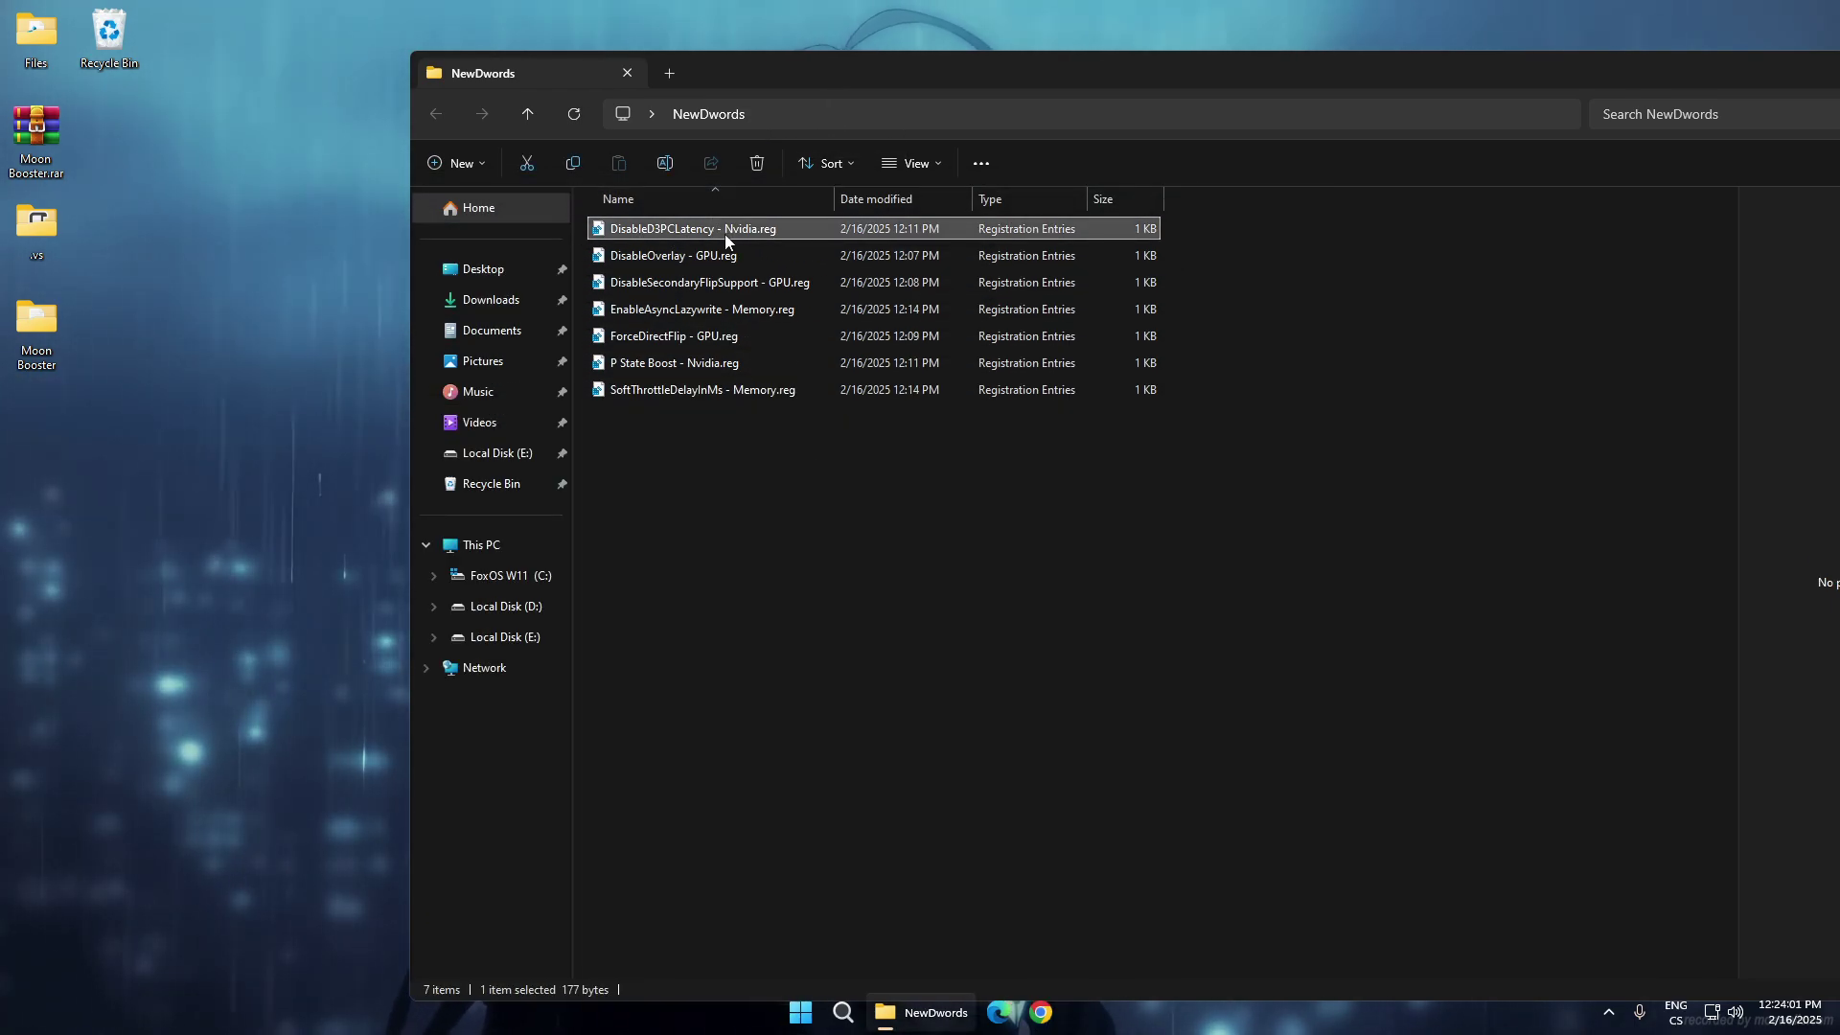
click(710, 364)
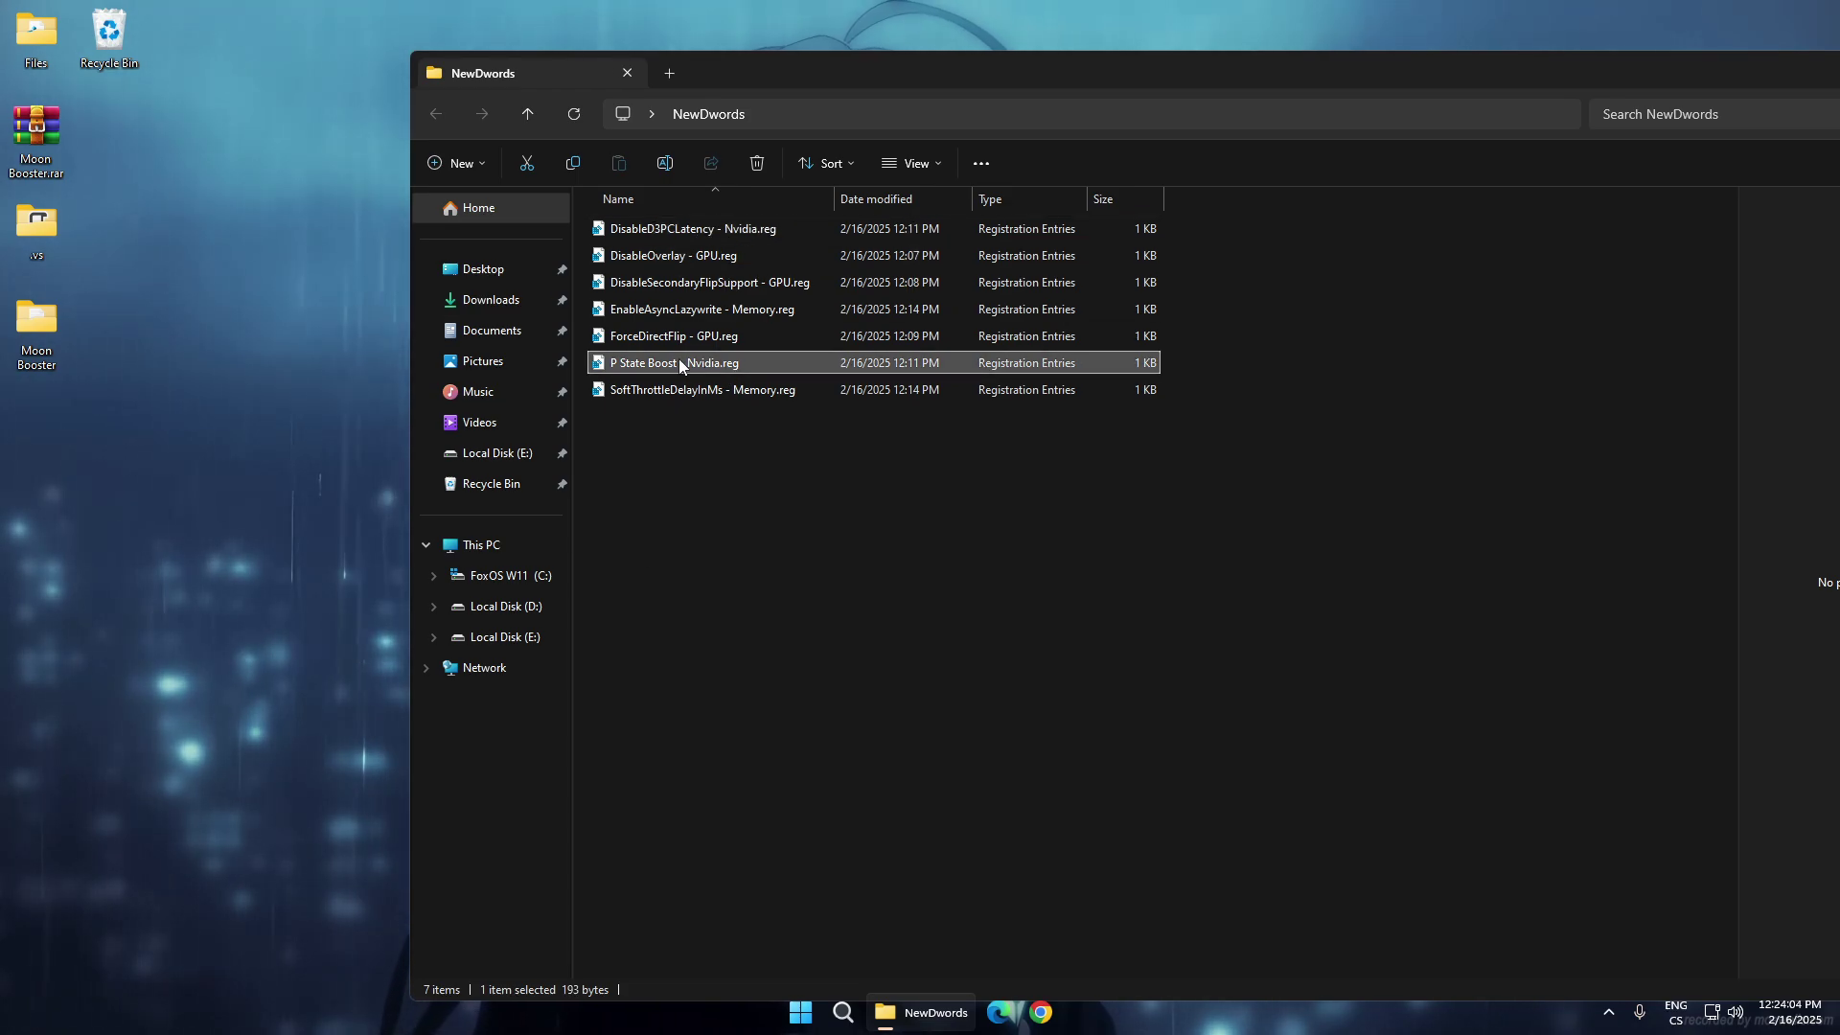
click(637, 233)
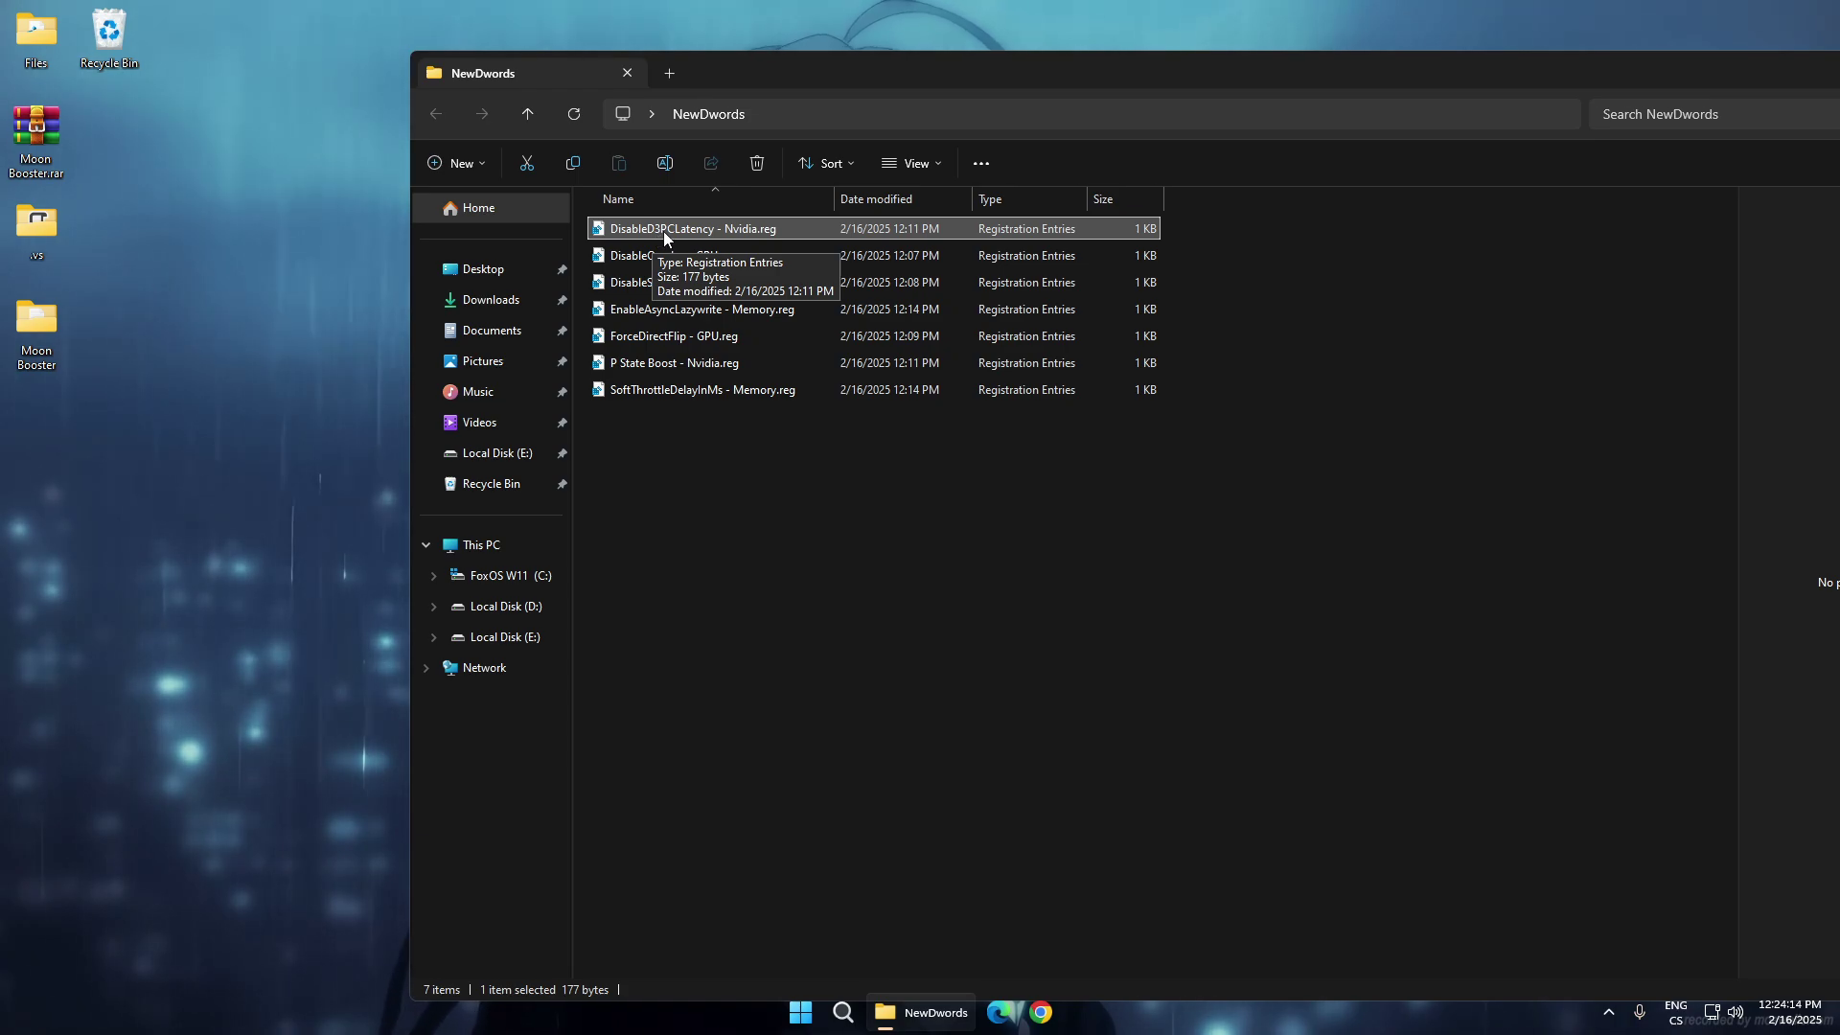
Merge DisableD3PCLatency - Nvidia.reg into the registry, confirming the prompt and dismissing the success message.
double_click(663, 232)
click(1065, 535)
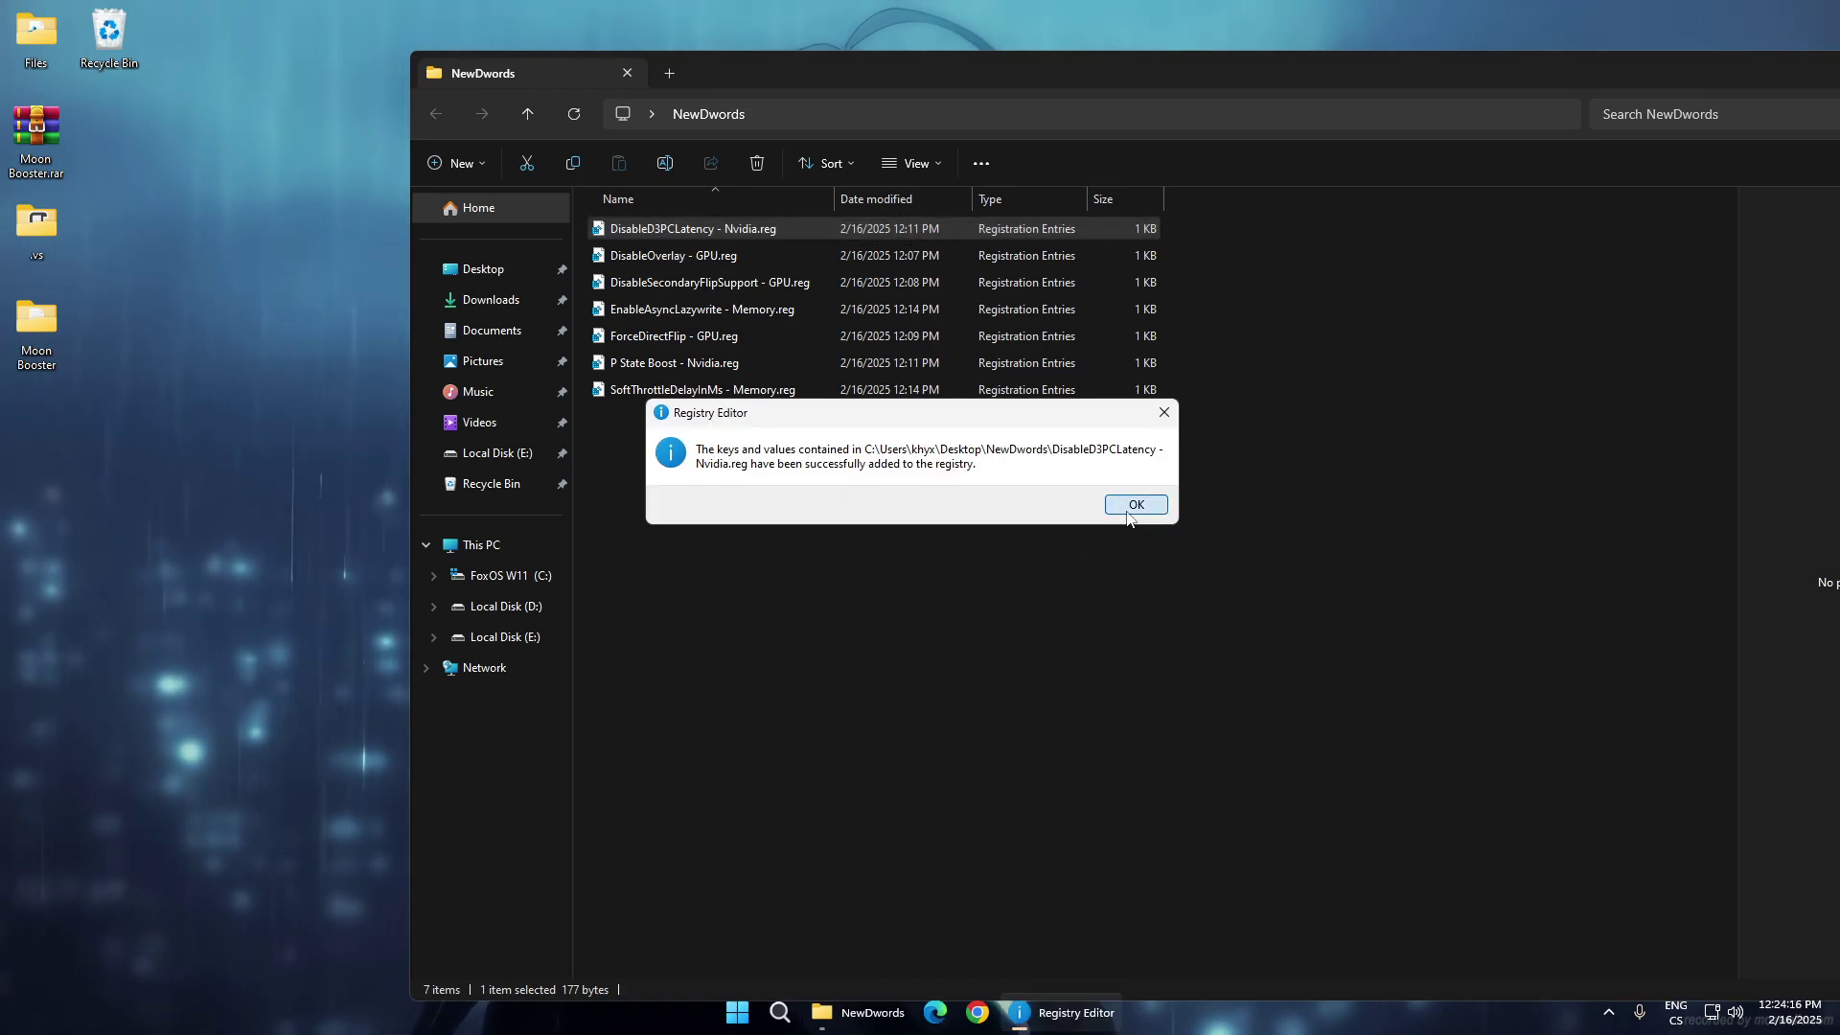
click(1127, 515)
click(663, 257)
click(661, 363)
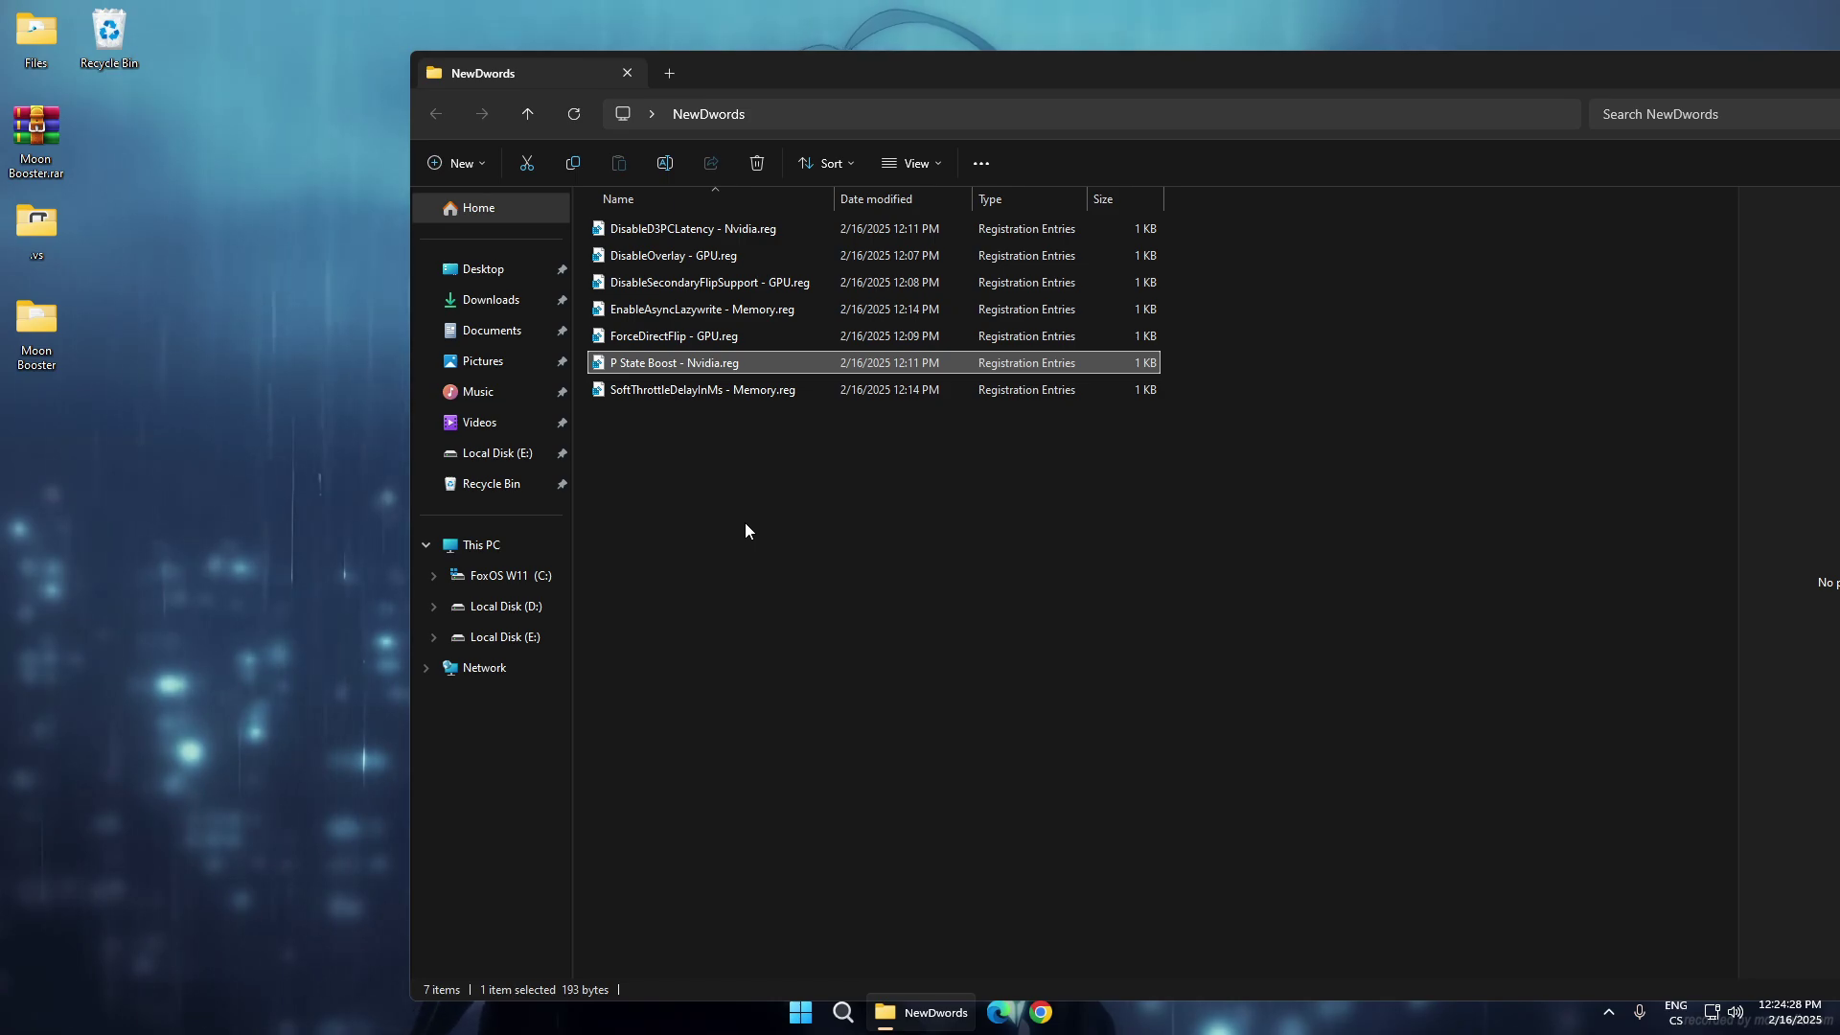
Merge P State Boost - Nvidia.reg into the registry and dismiss the confirmation.
double_click(652, 363)
click(1061, 523)
click(1135, 505)
Merge DisableOverlay - GPU.reg into the registry and dismiss the confirmation.
click(703, 257)
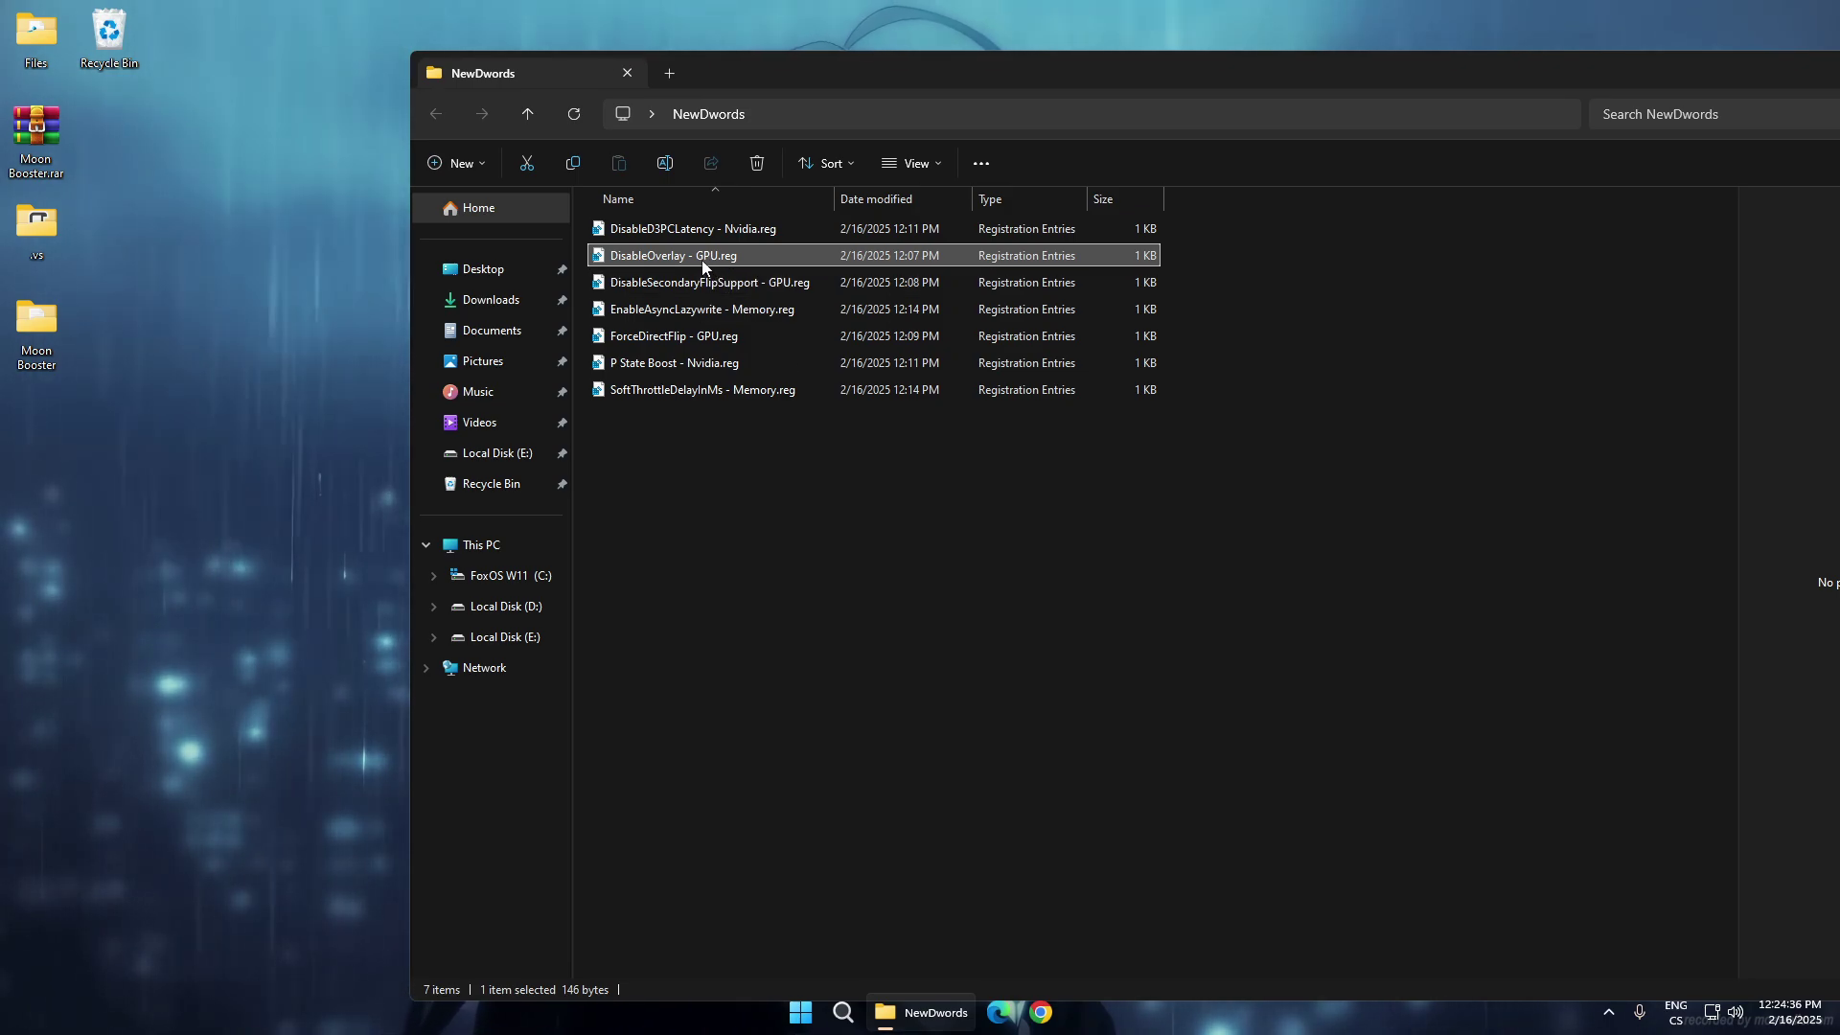
double_click(623, 261)
click(1059, 526)
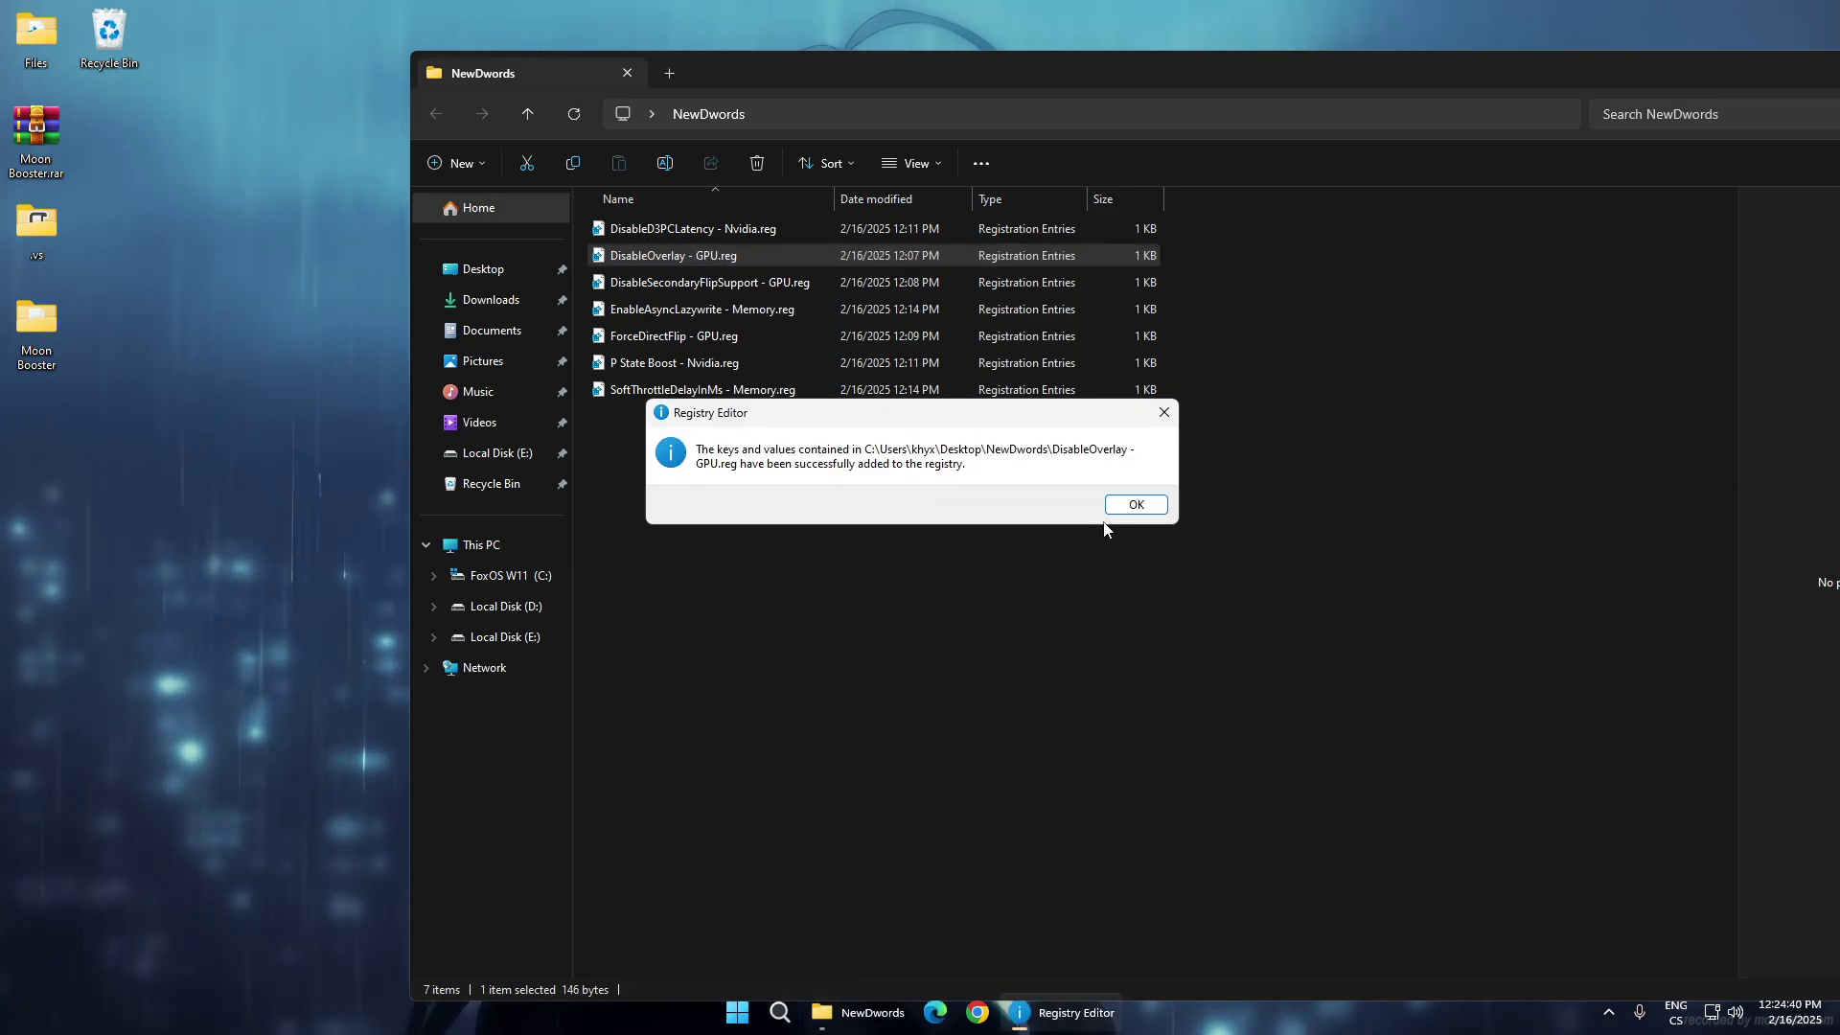
click(1117, 506)
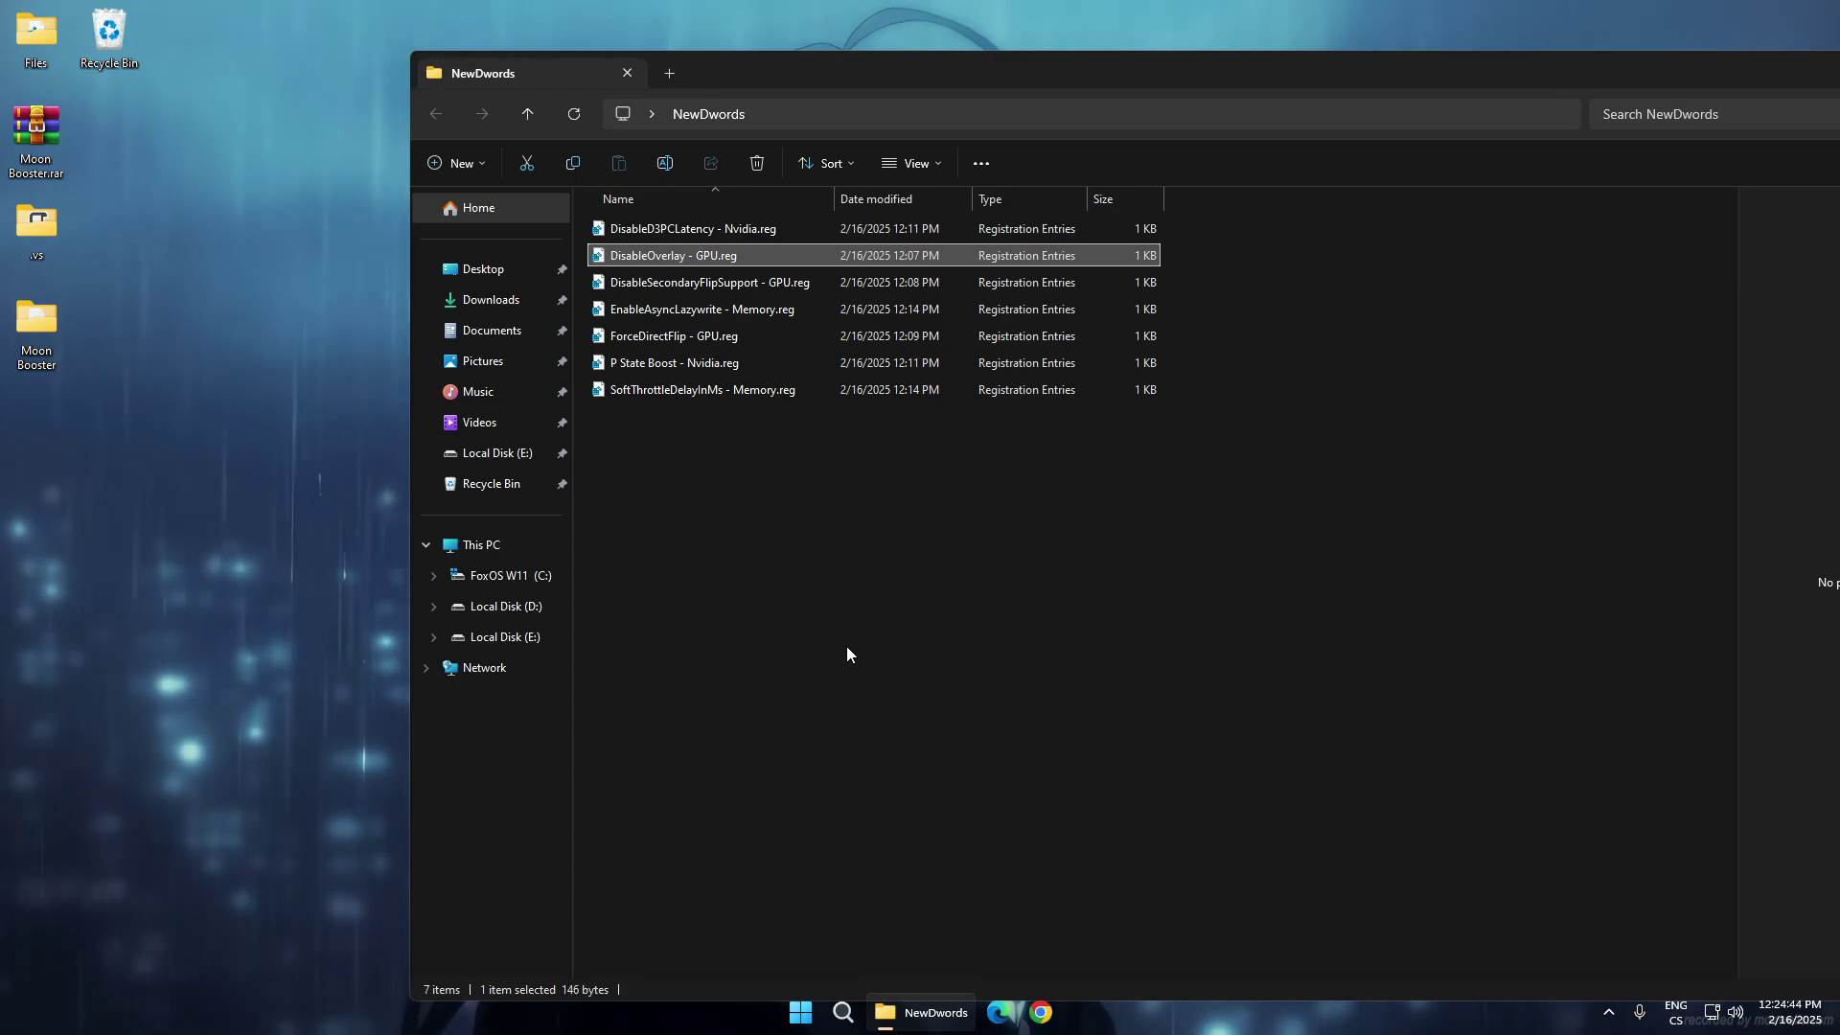
Merge DisableSecondaryFlipSupport - GPU.reg, accepting the Registry Editor prompt and success message.
click(644, 285)
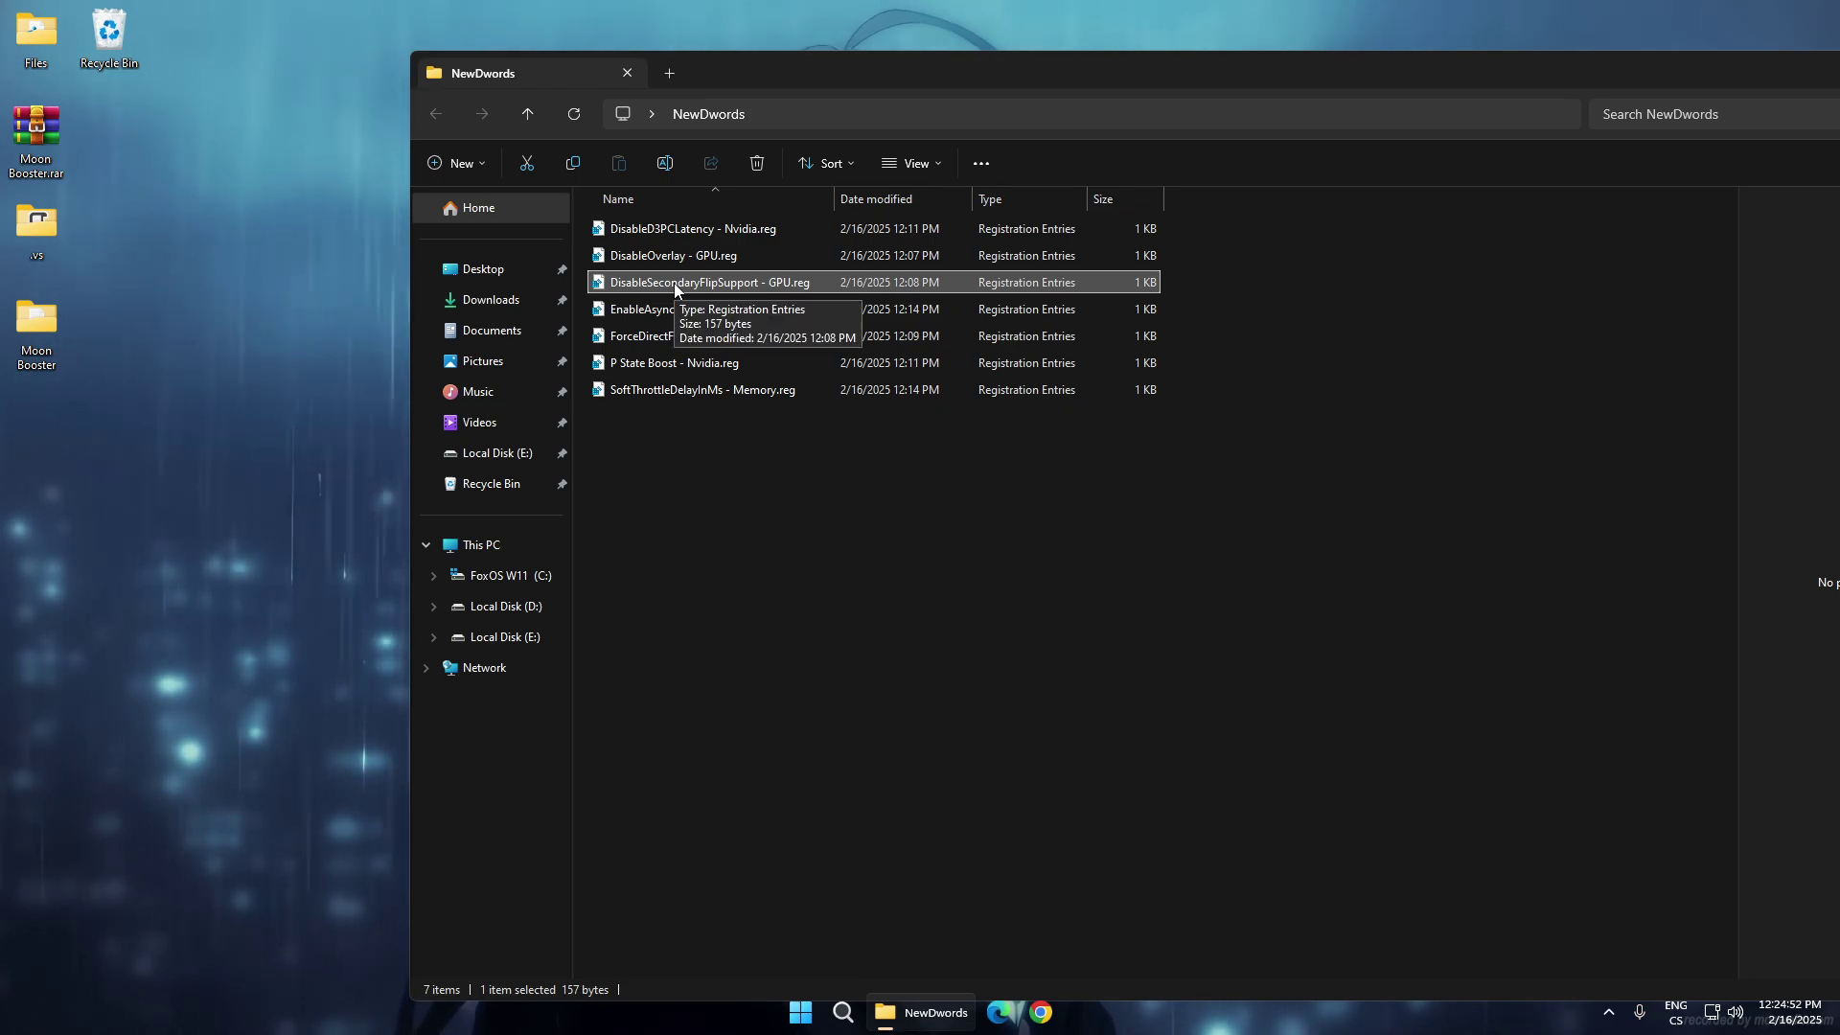
double_click(675, 283)
click(1065, 534)
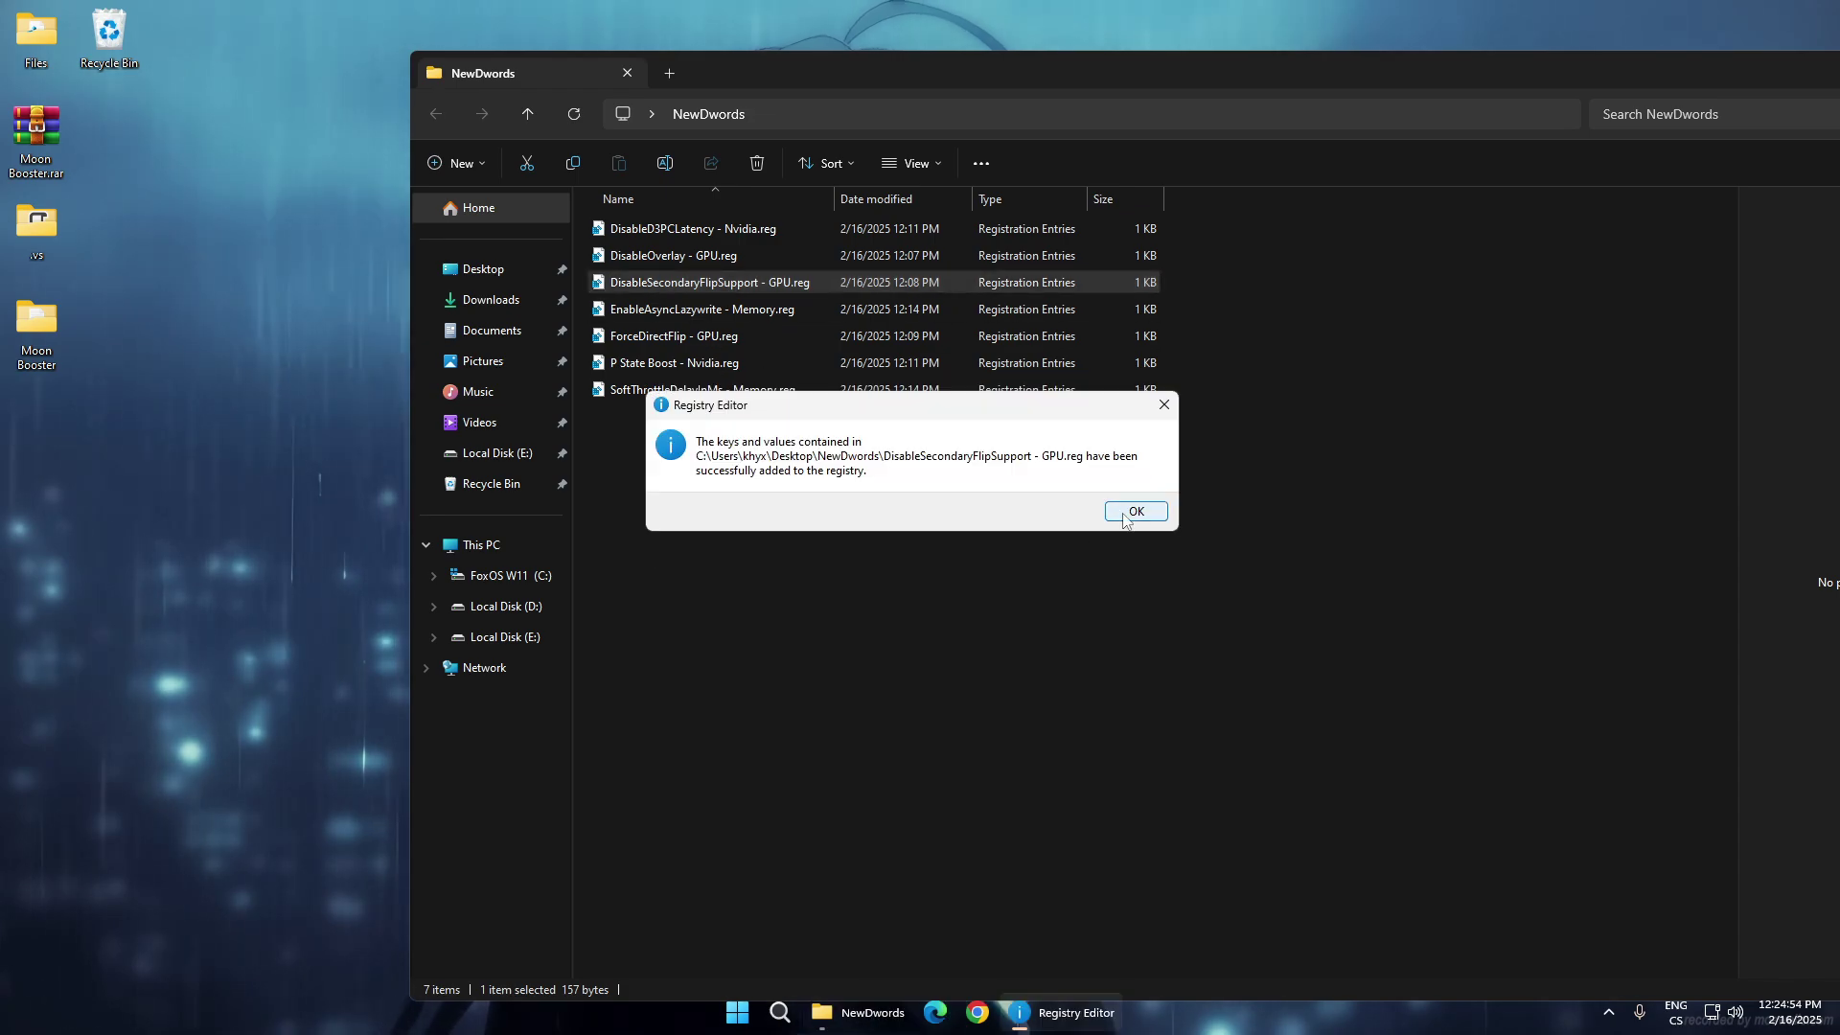
click(1126, 518)
click(763, 314)
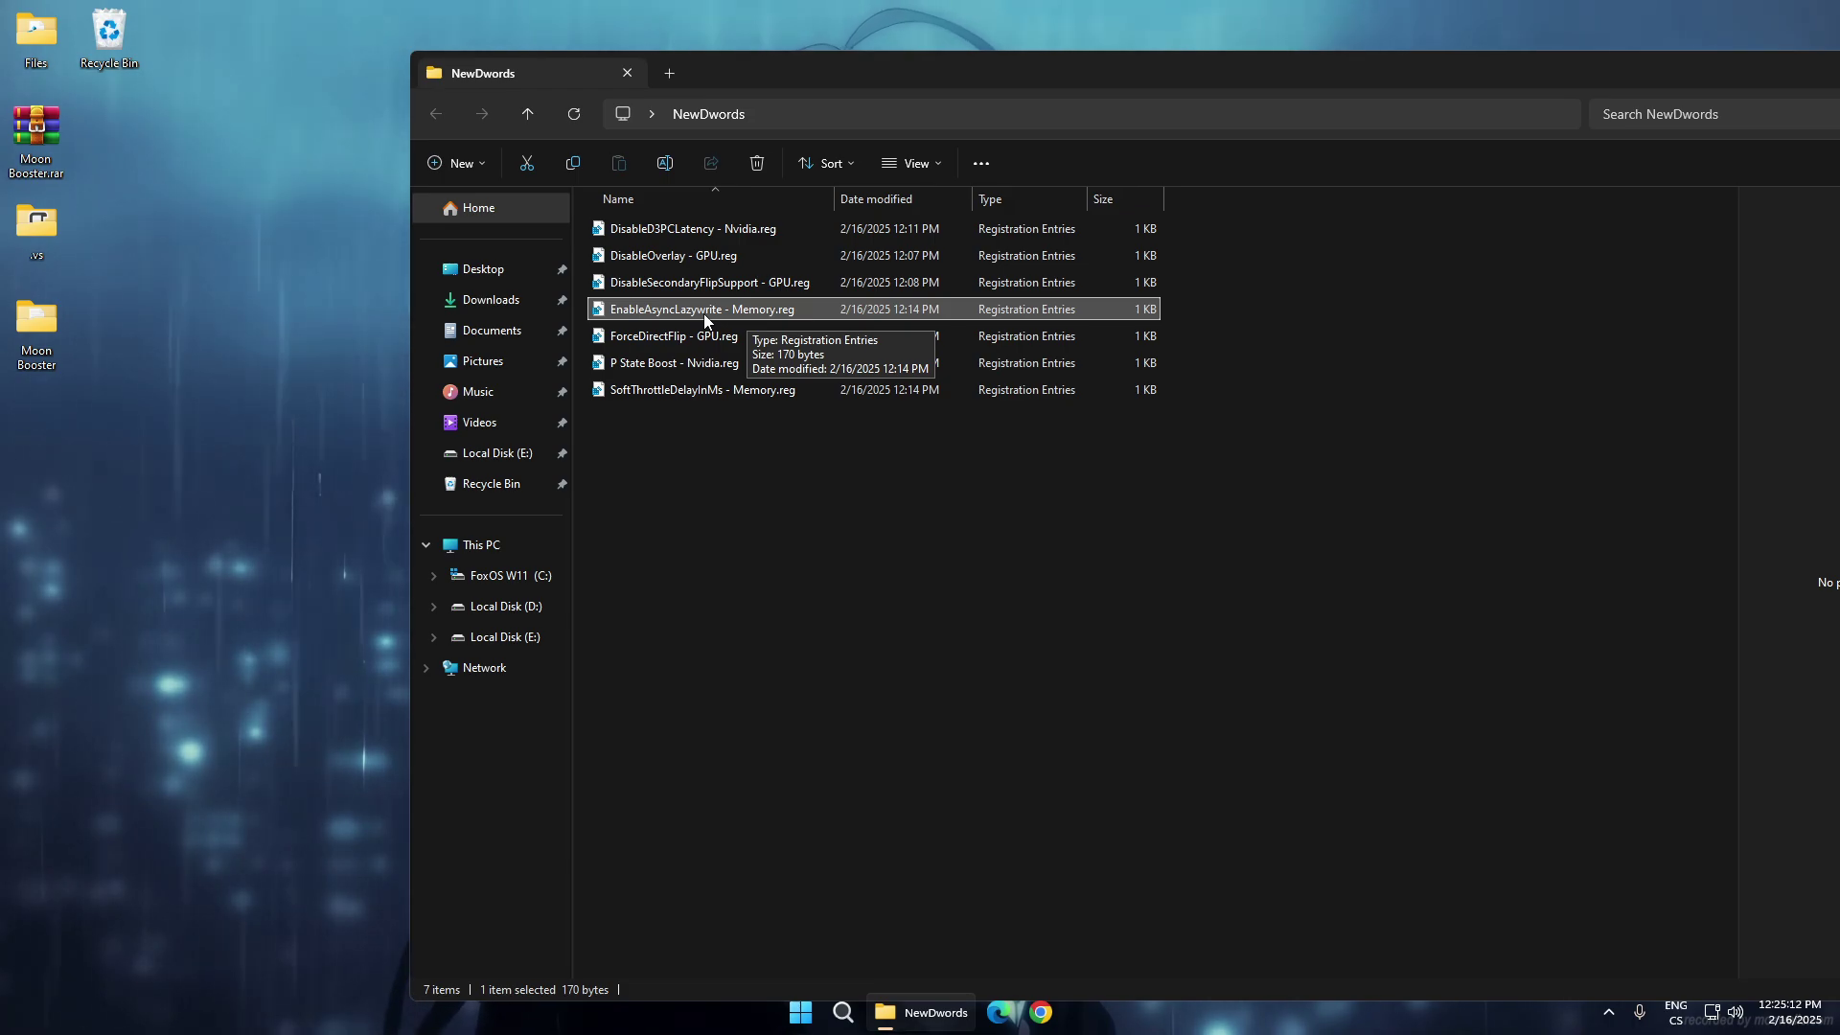
Merge EnableAsyncLazywrite - Memory.reg, then ForceDirectFlip - GPU.reg, accepting each registry prompt.
double_click(703, 308)
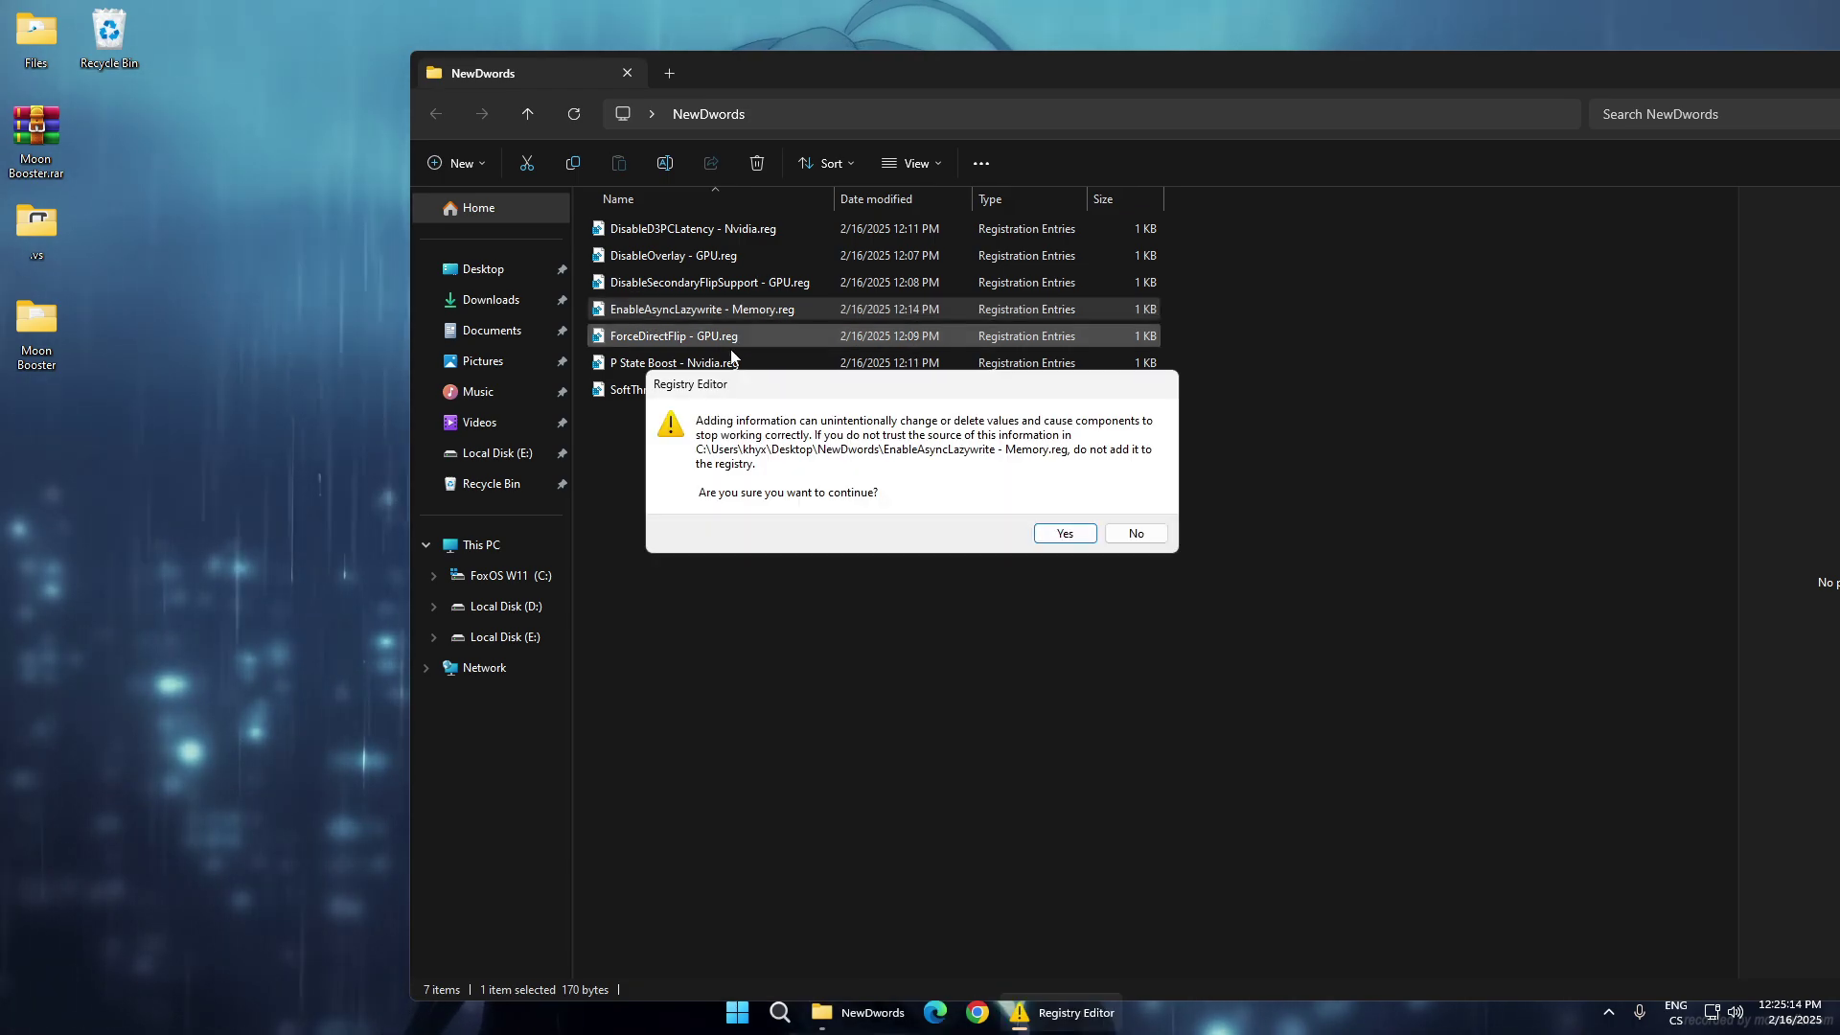
click(1063, 530)
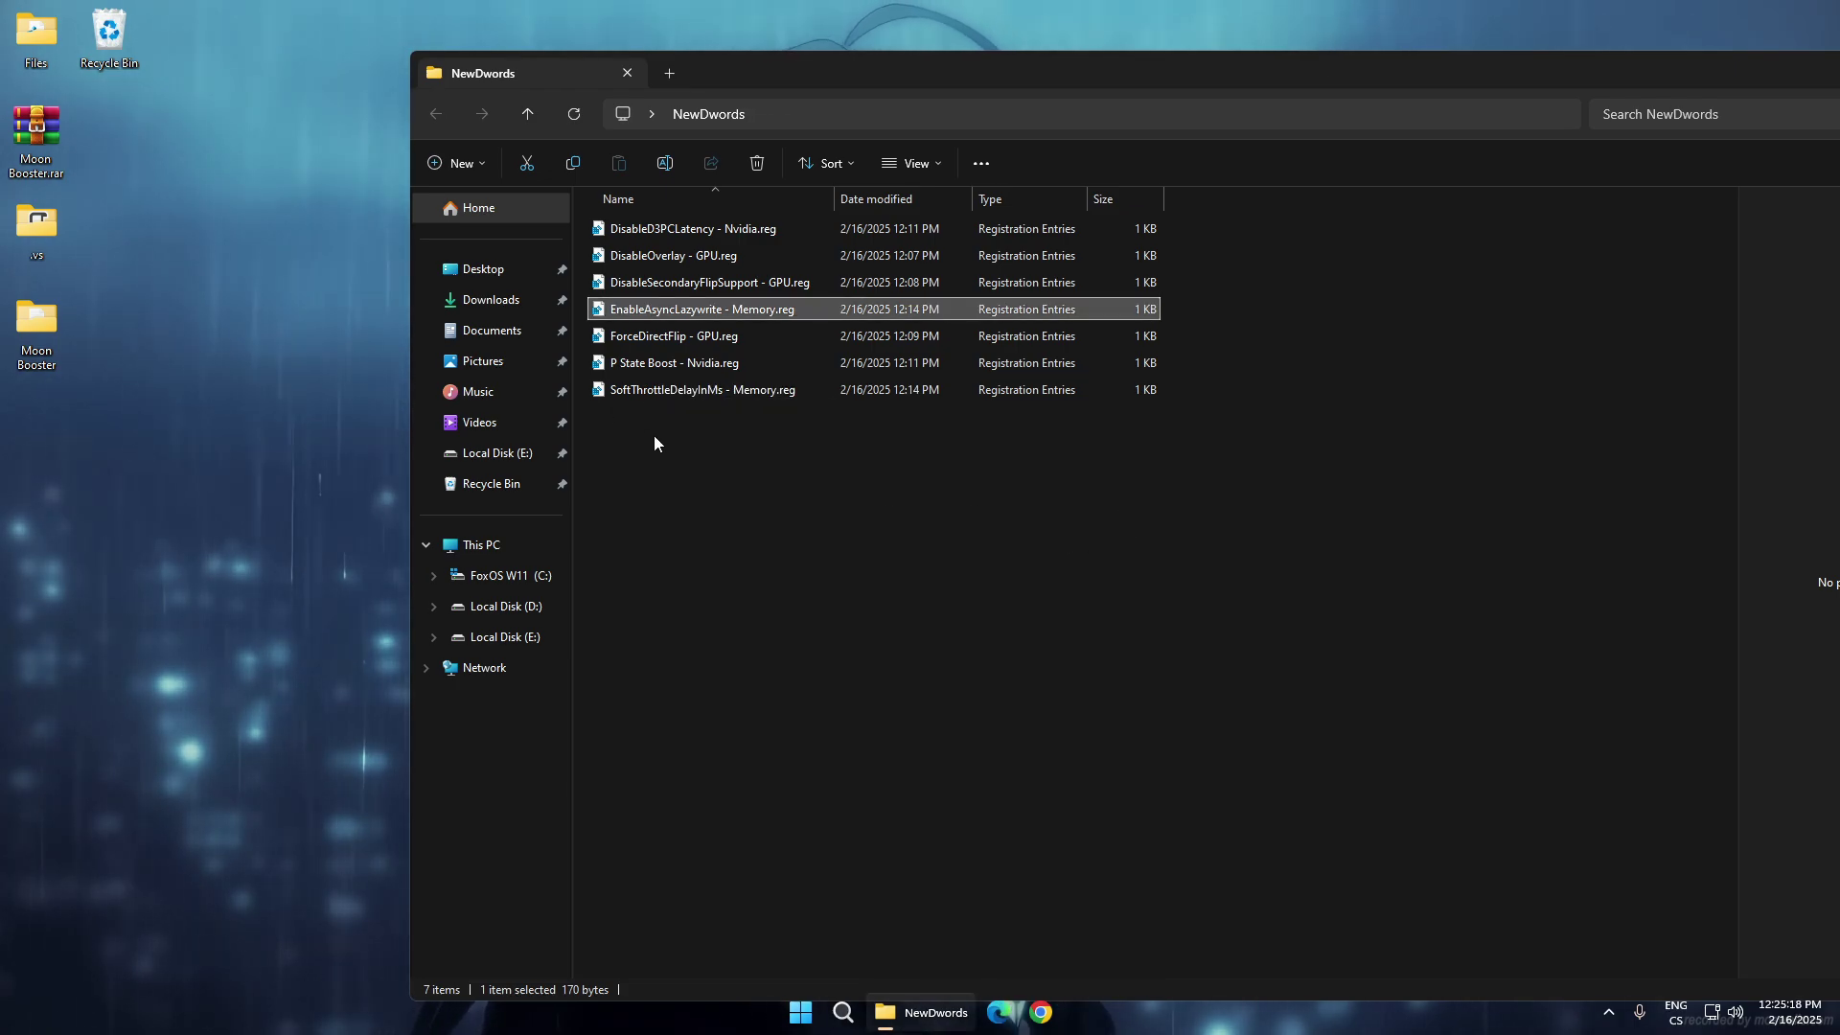
click(642, 341)
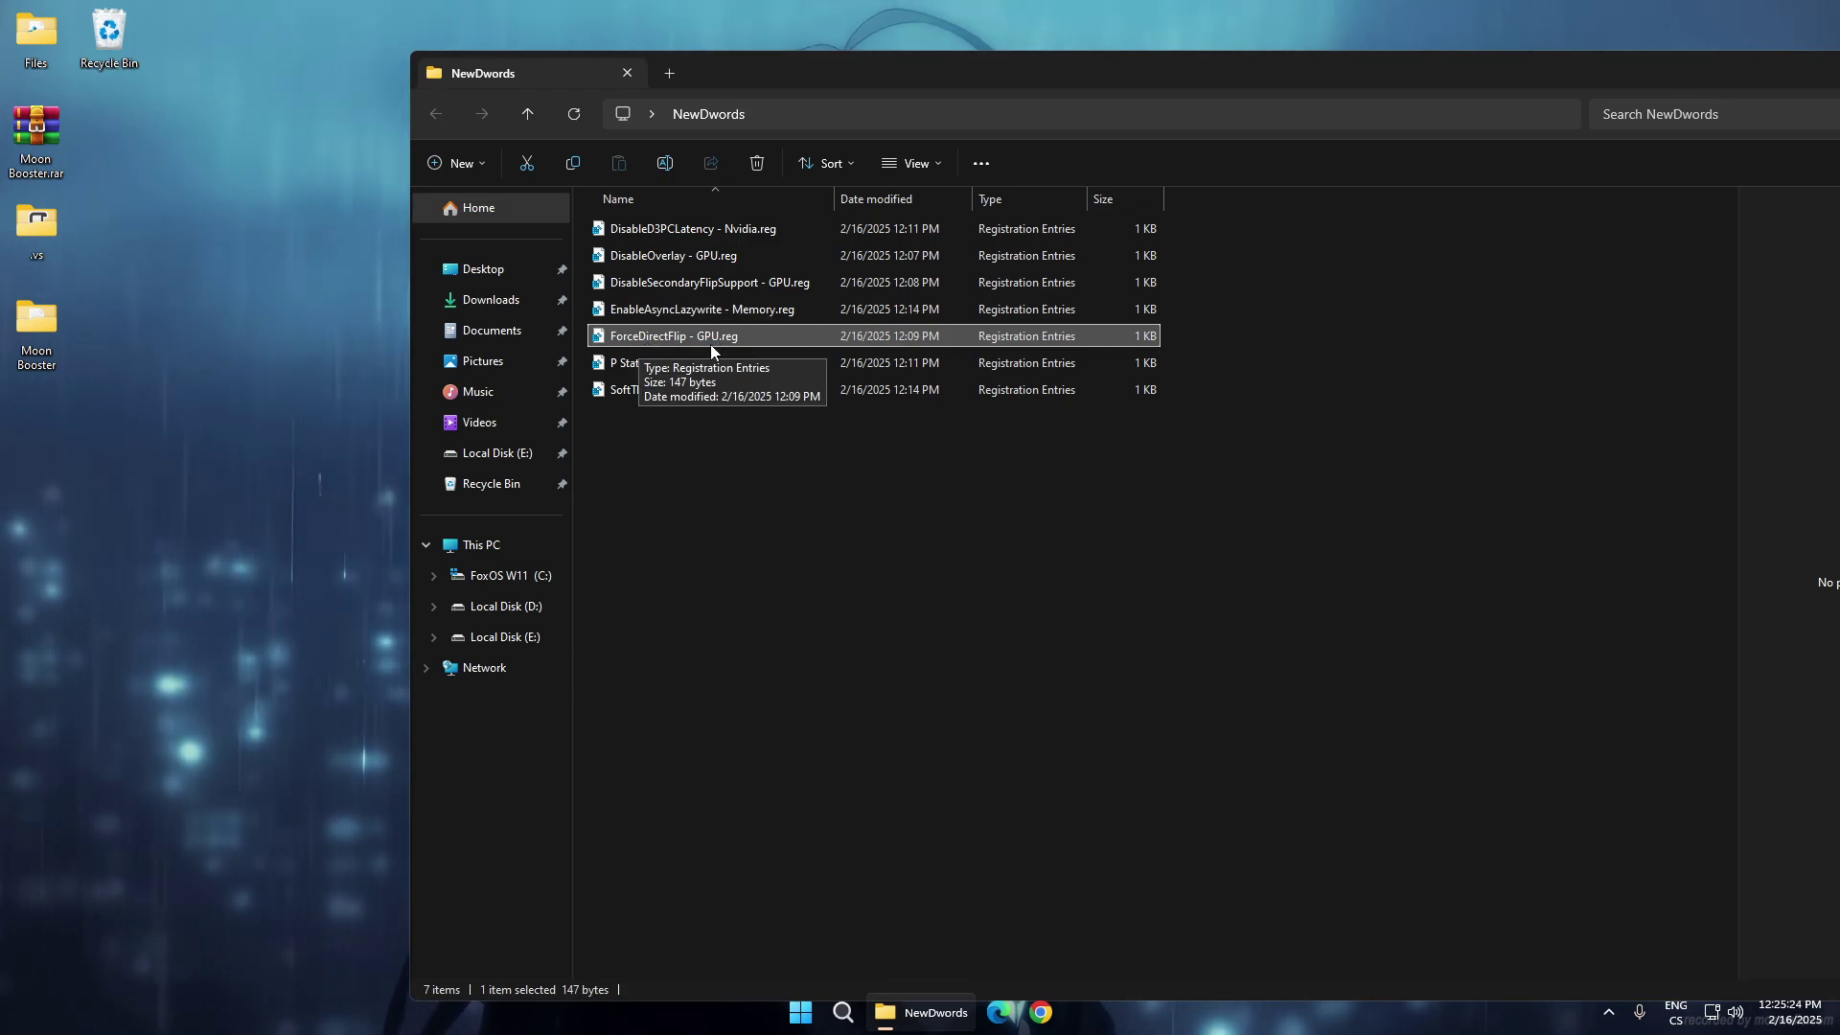
double_click(675, 341)
click(1054, 524)
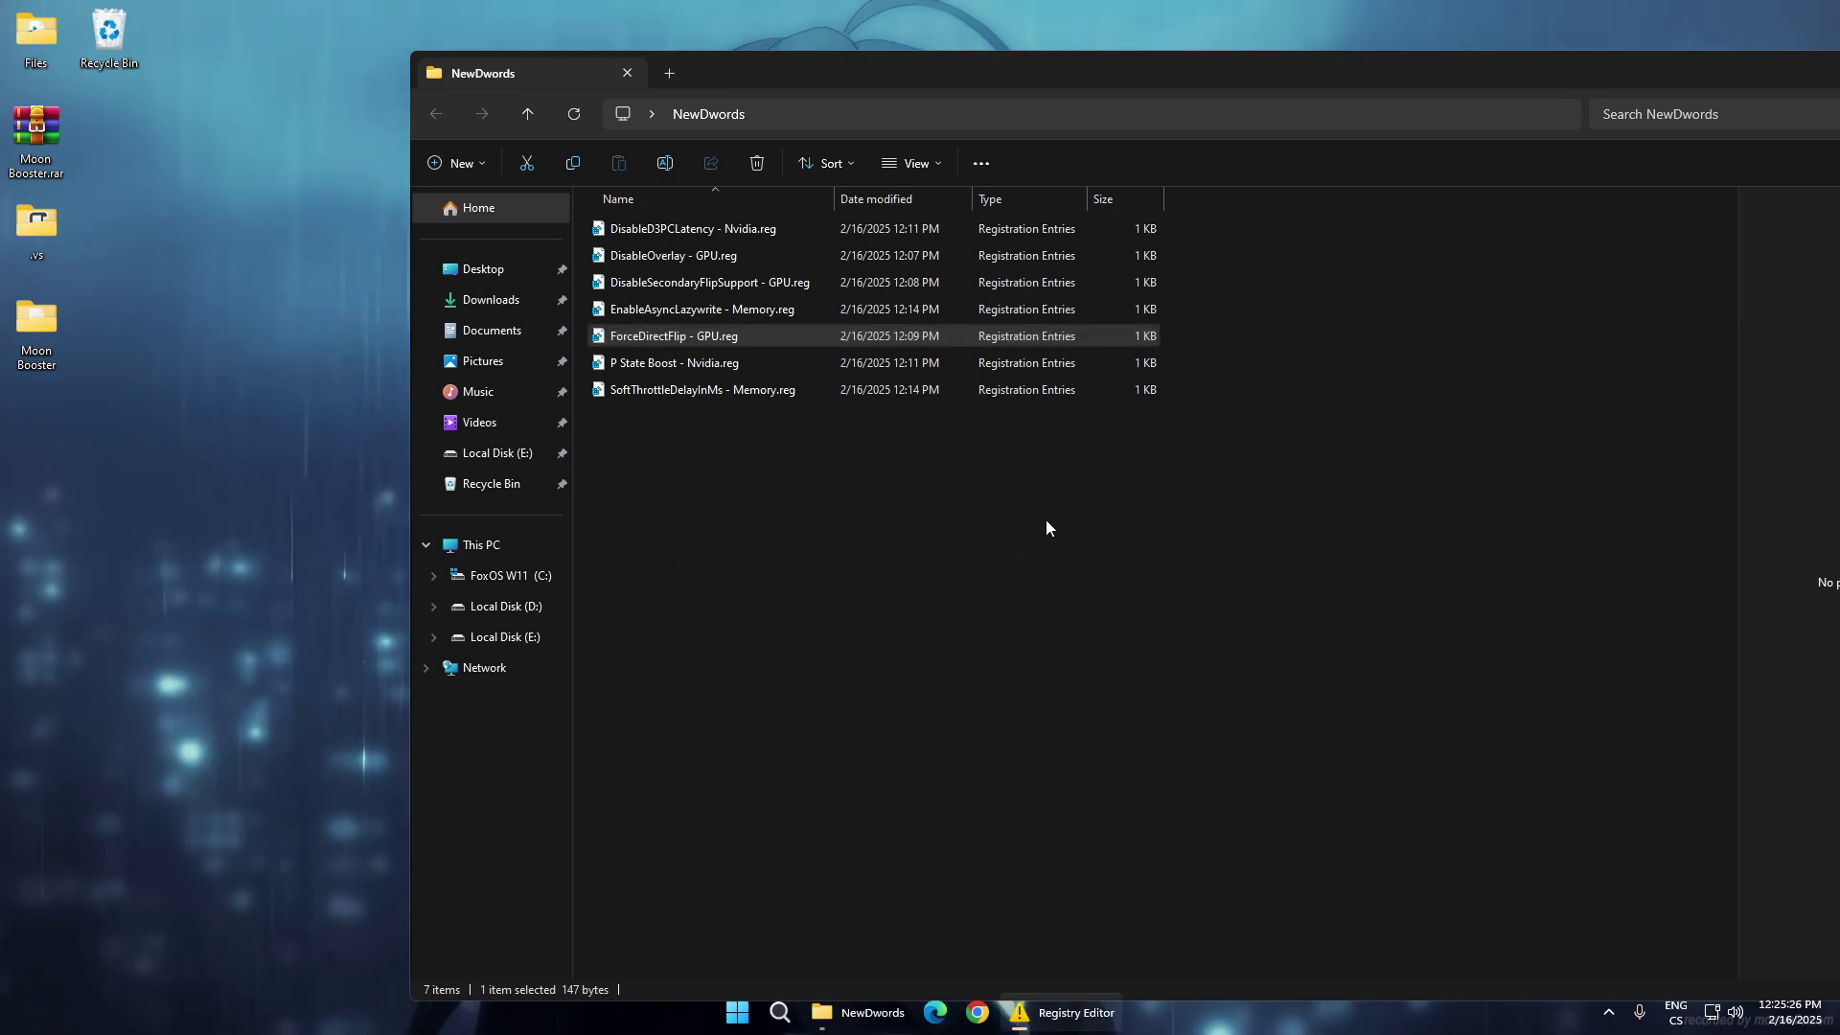
click(1150, 503)
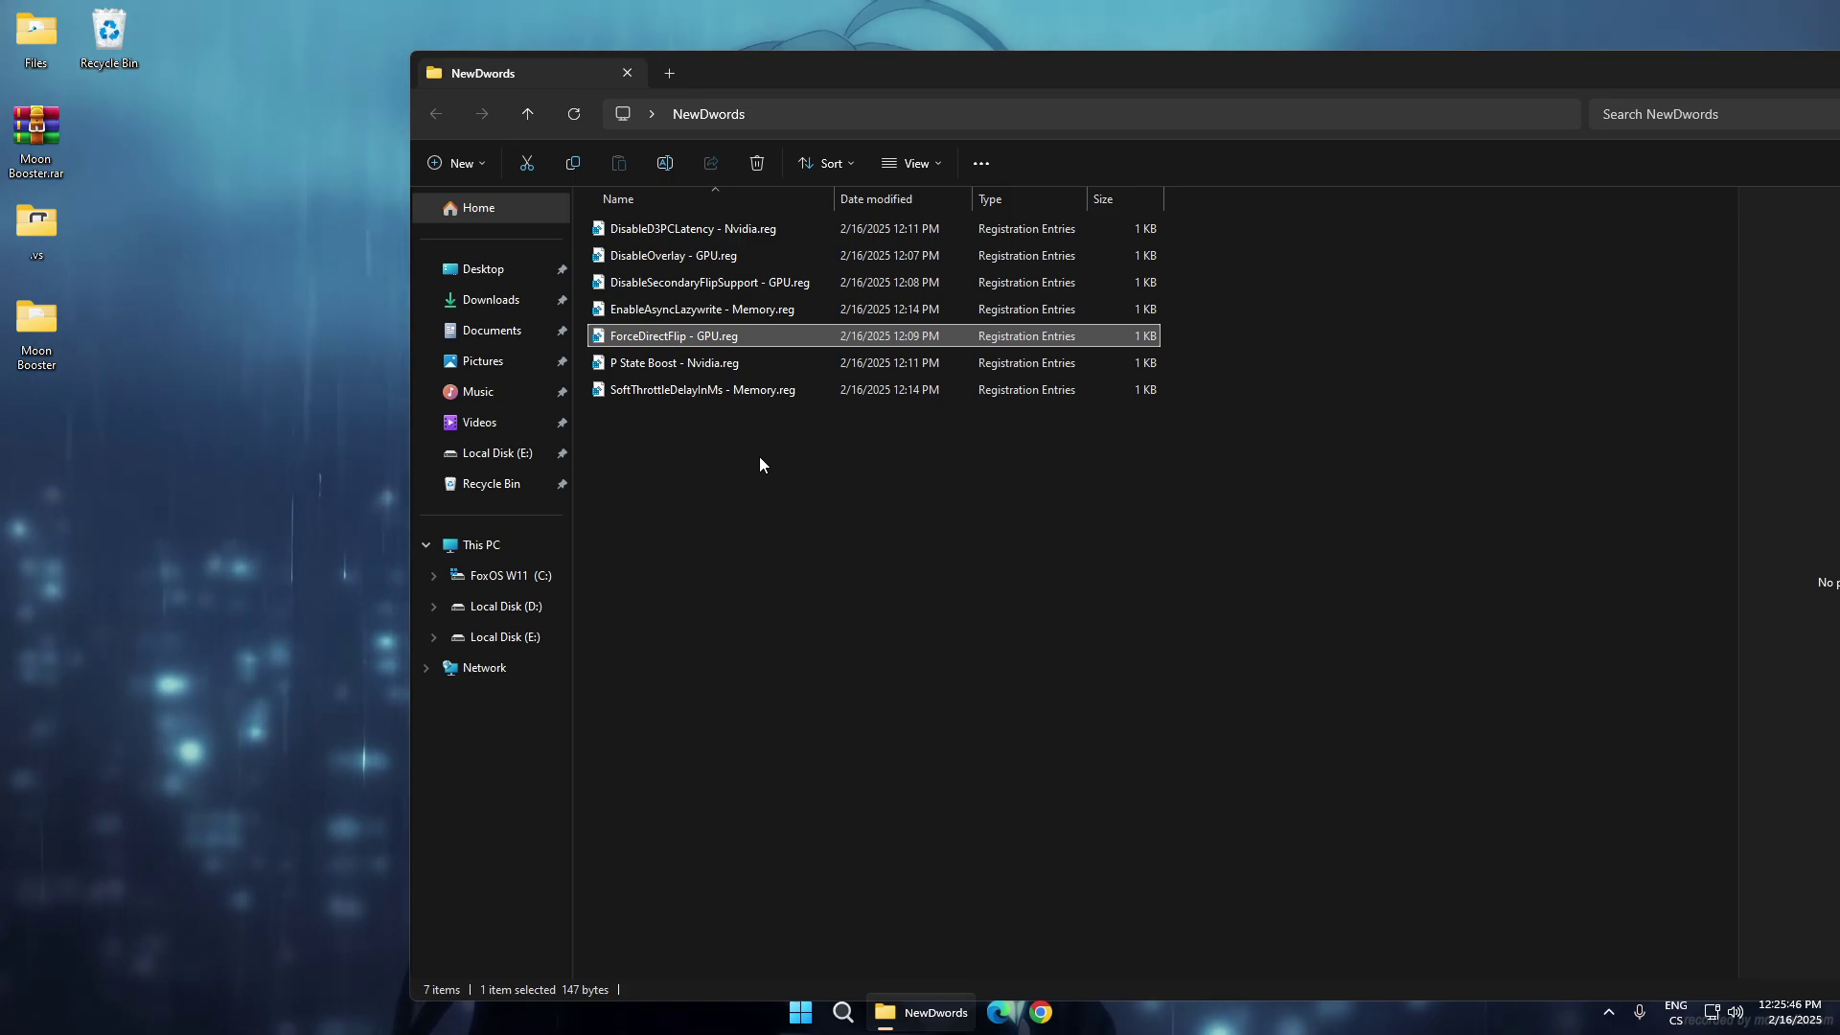
Merge SoftThrottleDelayInMs - Memory.reg into the registry, then close the NewDwords window.
click(636, 389)
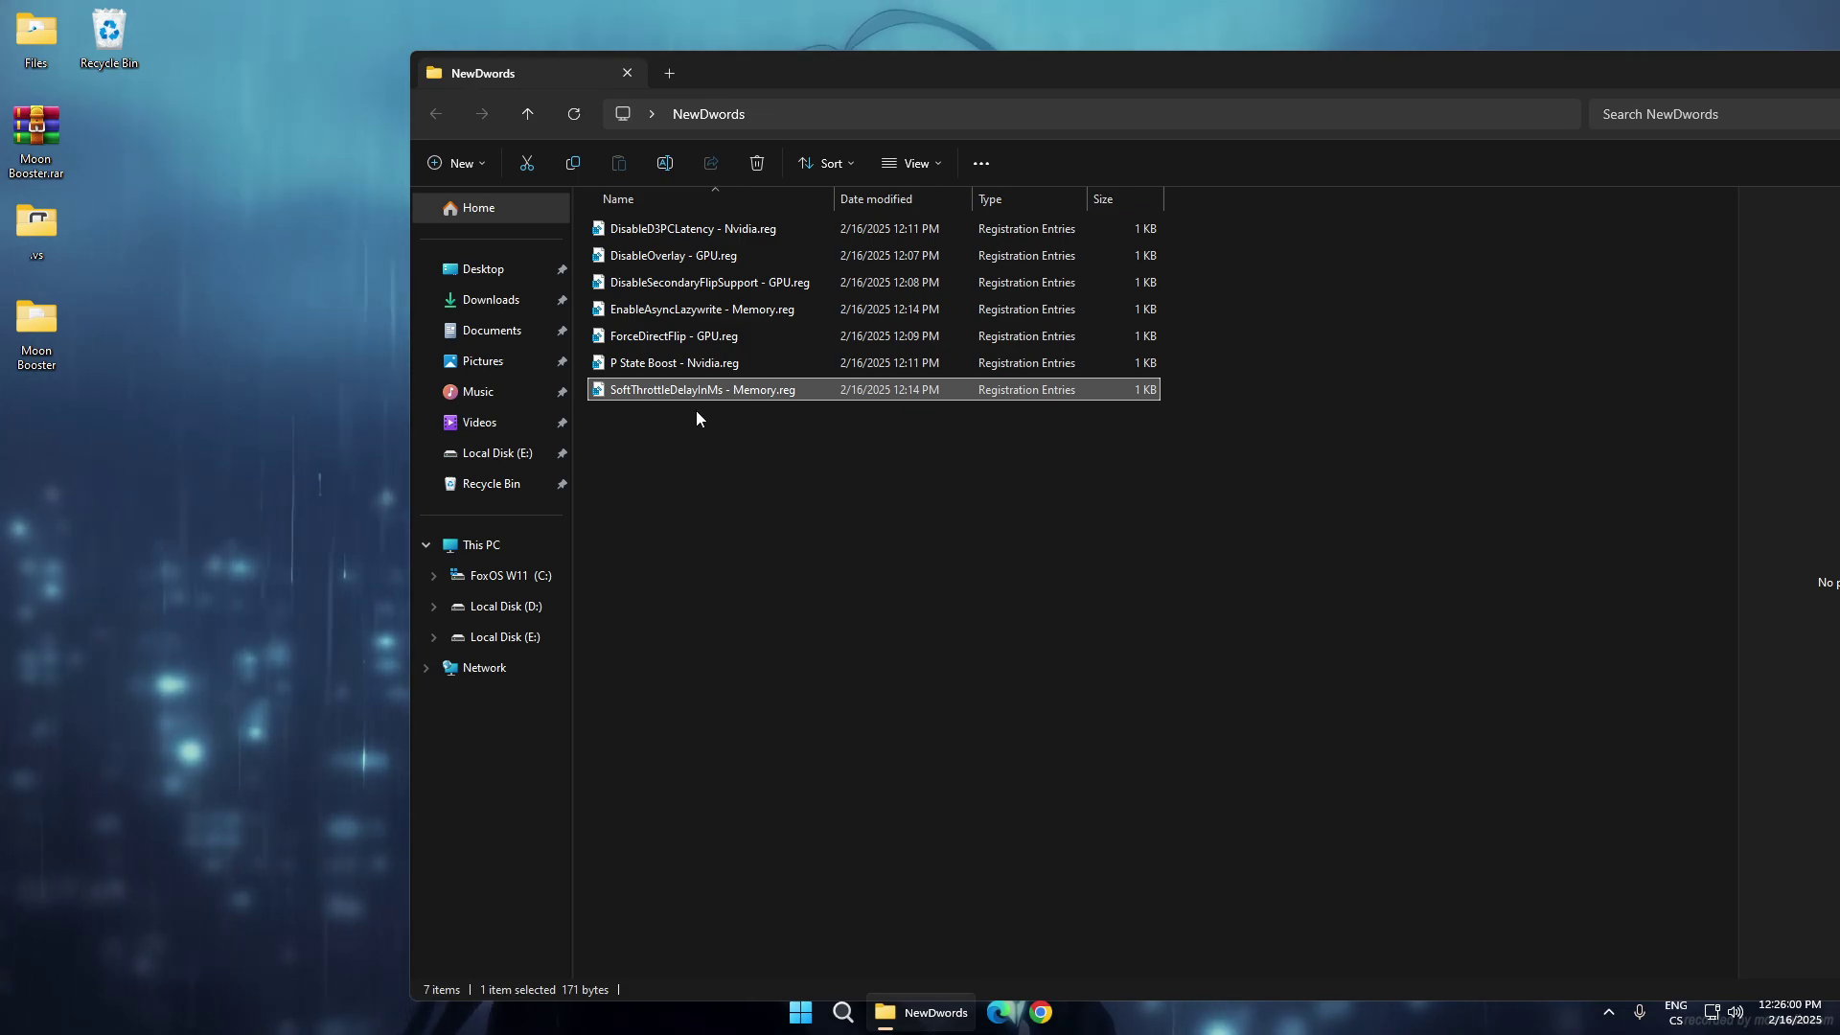
double_click(669, 391)
click(1063, 532)
click(1077, 537)
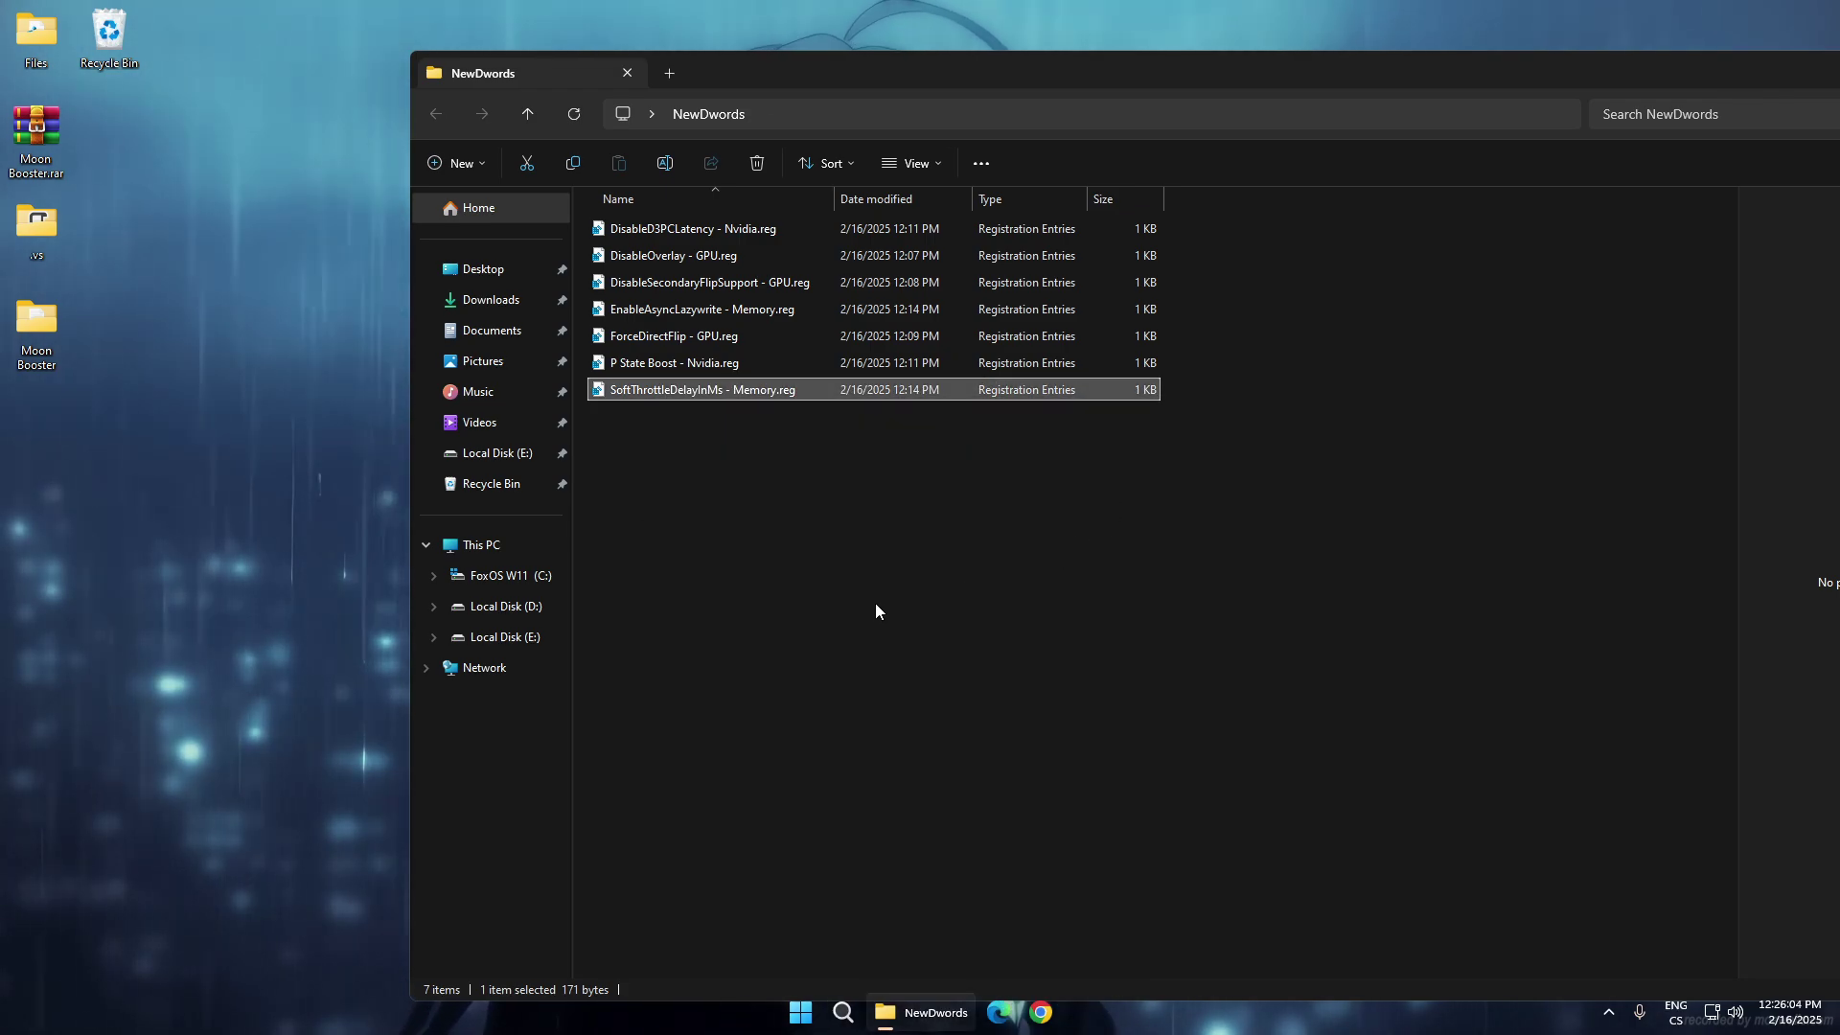
drag(1556, 54, 1252, 90)
click(1568, 73)
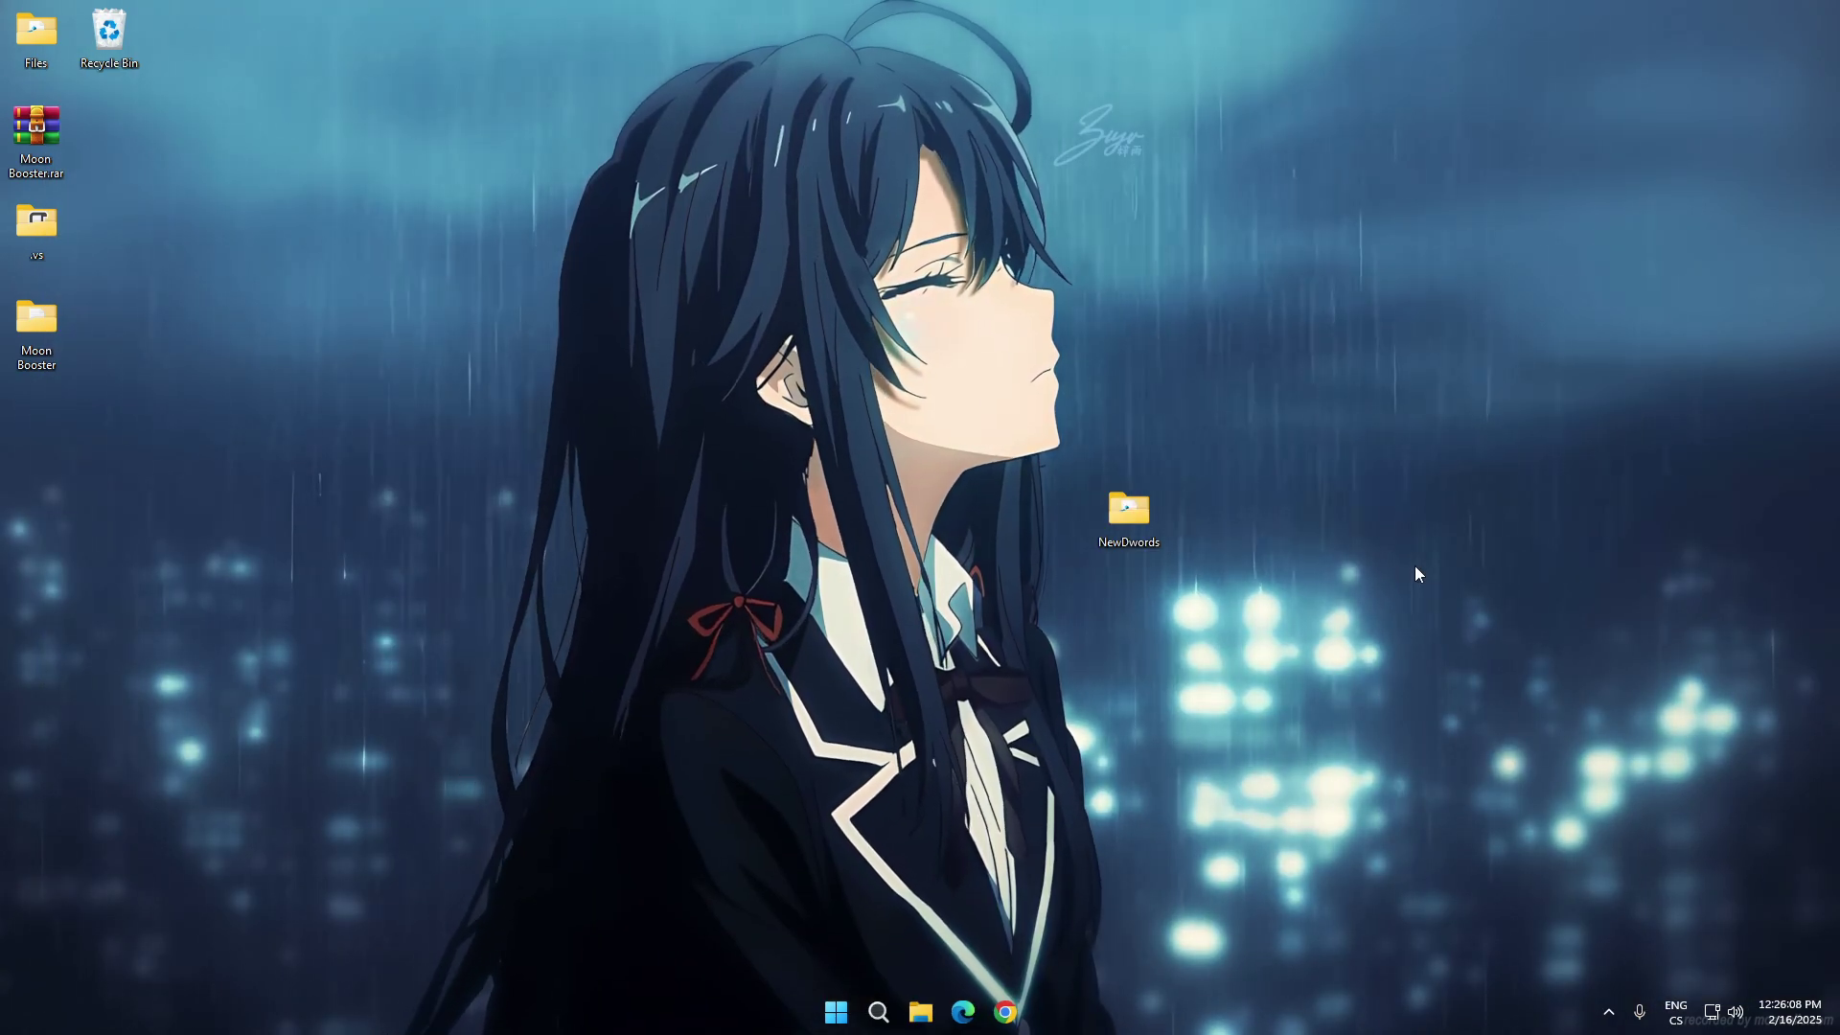